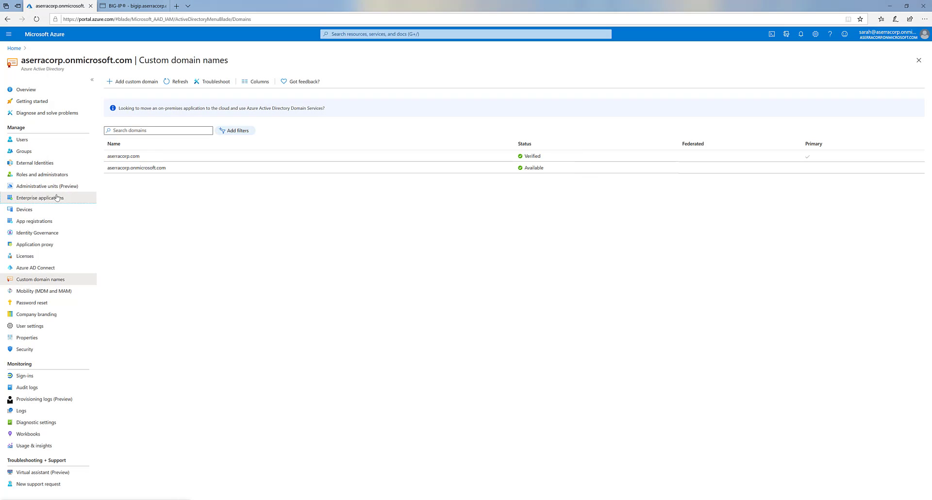
- Show all Azure AD enterprise applications, including Self-Service Portal, Salesforce and ServiceNow
{"action": "left_click", "coordinate": [57, 197]}
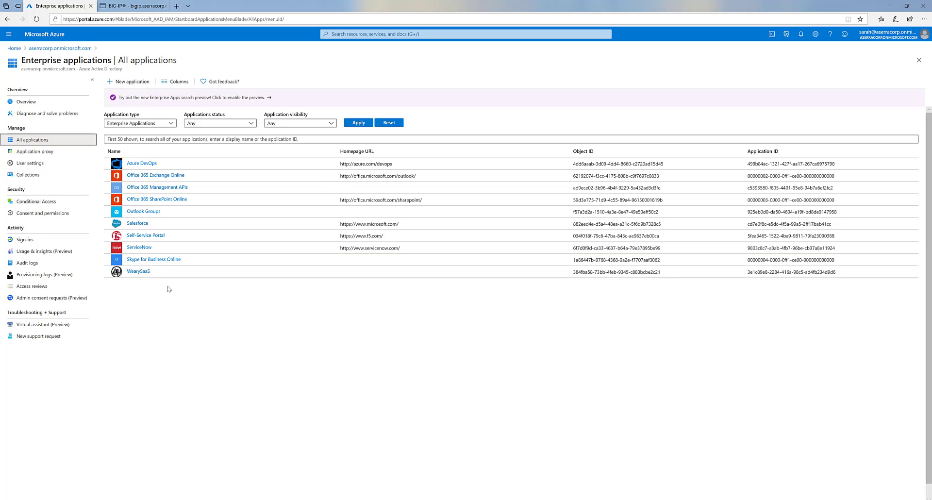
- Log in to BIG-IP and go to Access > Guided Configuration, which lists the portal configuration
{"action": "left_click", "coordinate": [117, 11]}
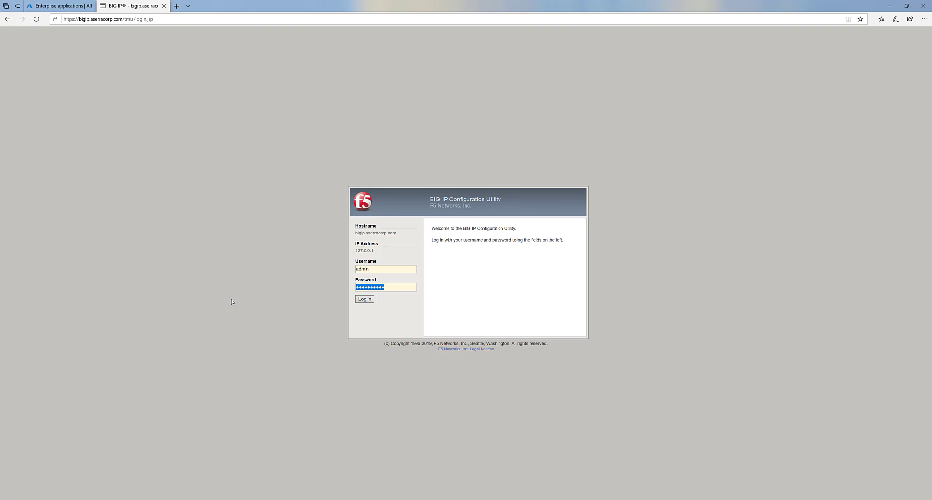
{"action": "left_click", "coordinate": [364, 299]}
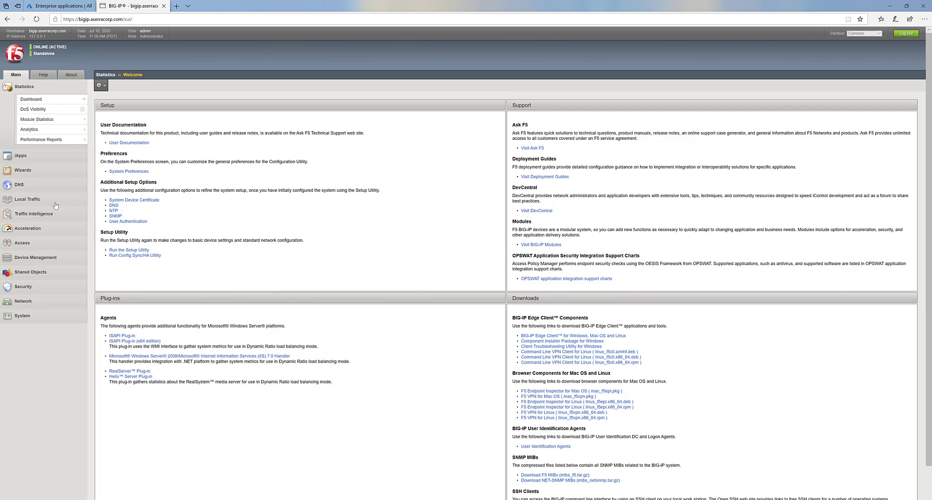
{"action": "left_click", "coordinate": [41, 246]}
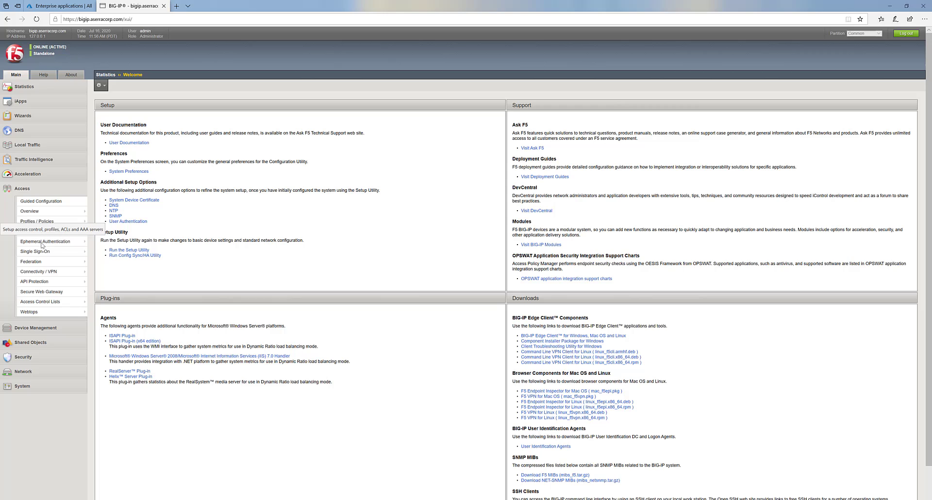
{"action": "left_click", "coordinate": [51, 205]}
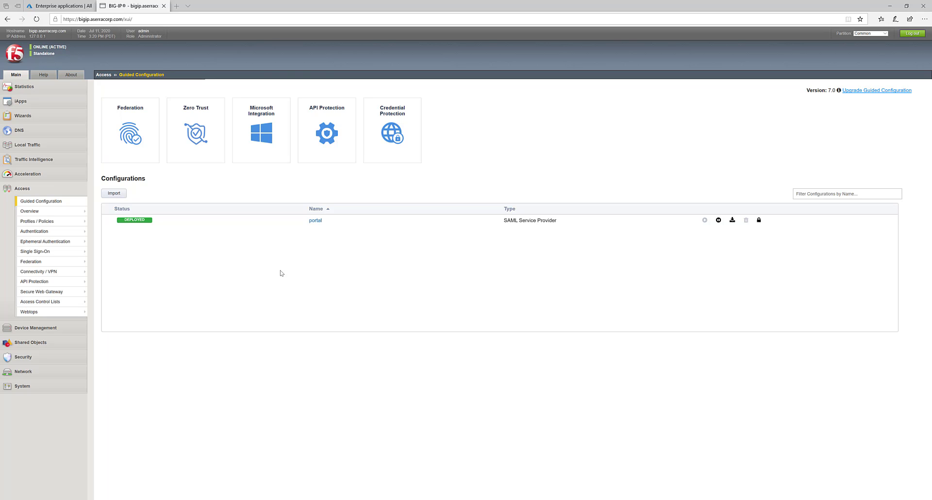
- Start a Microsoft Integration > Azure AD Application configuration and advance to Configuration Properties
{"action": "left_click", "coordinate": [263, 161]}
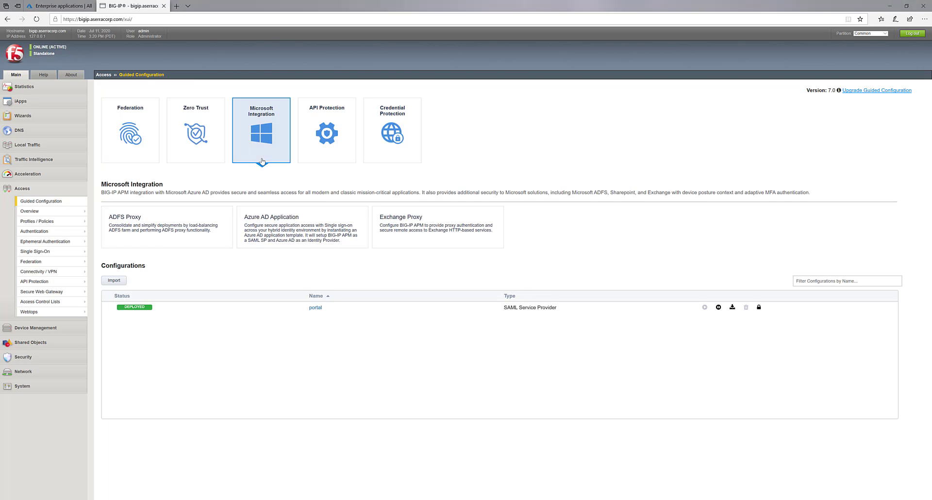
{"action": "left_click", "coordinate": [287, 236]}
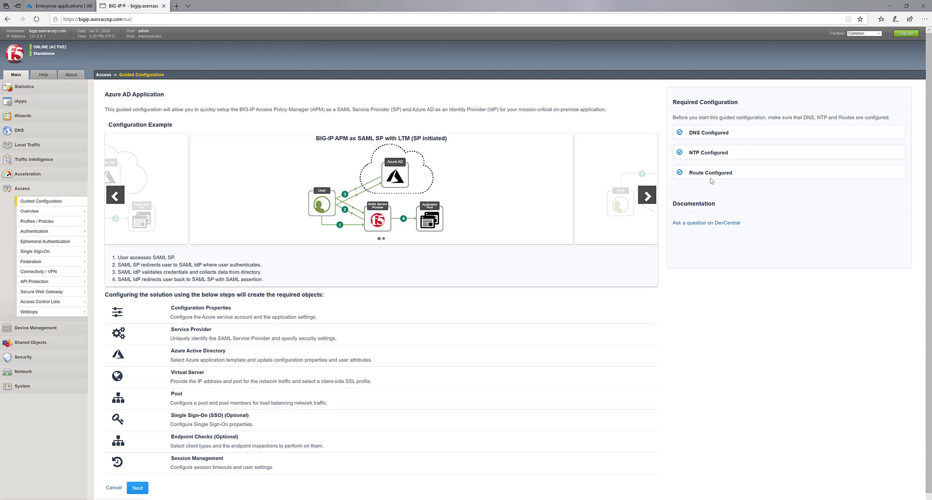
{"action": "left_click", "coordinate": [137, 489]}
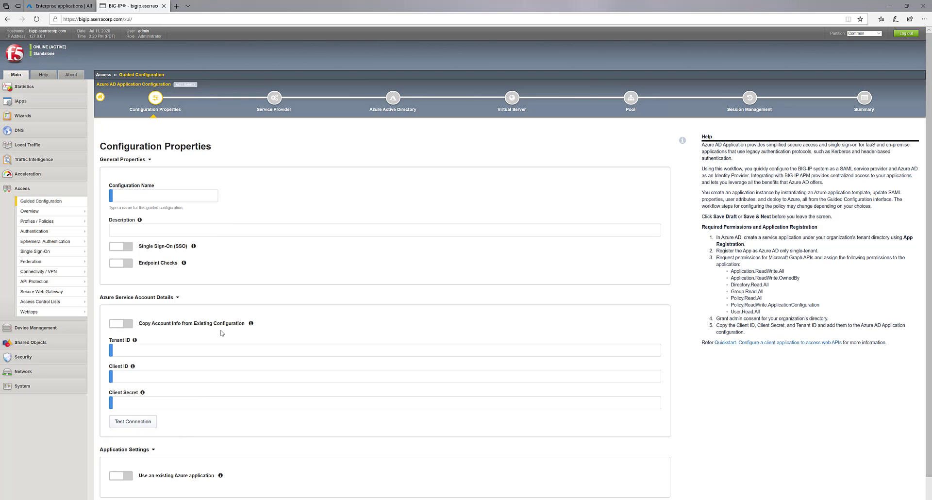
- Name the configuration www and enable Single Sign-On
{"action": "left_click", "coordinate": [203, 197]}
{"action": "type", "text": "www"}
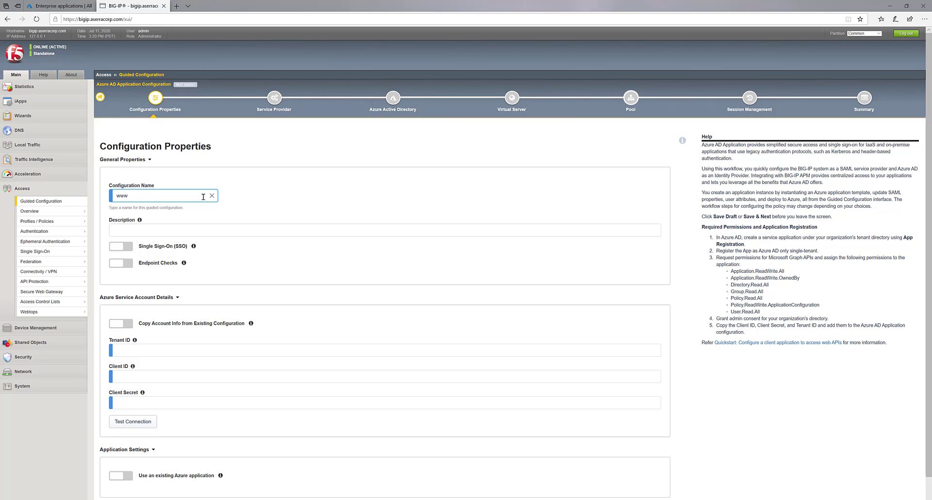
{"action": "key", "text": "Tab"}
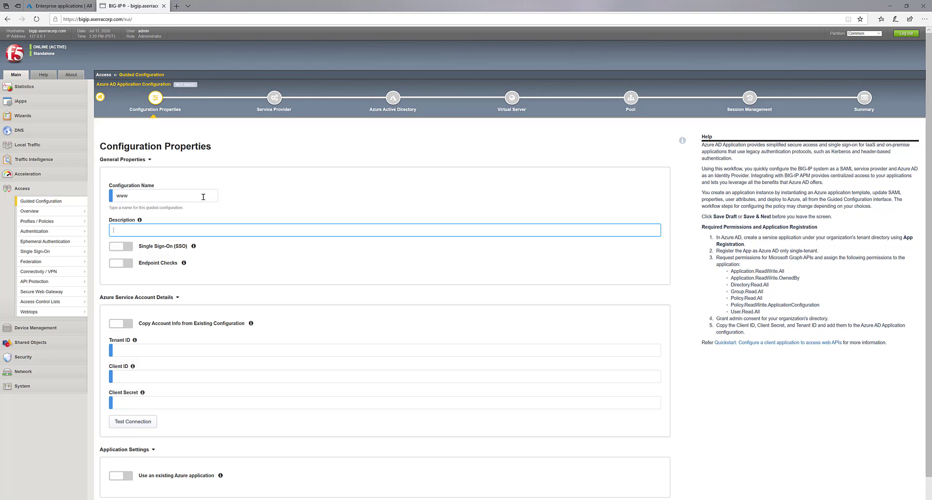
{"action": "left_click", "coordinate": [132, 247]}
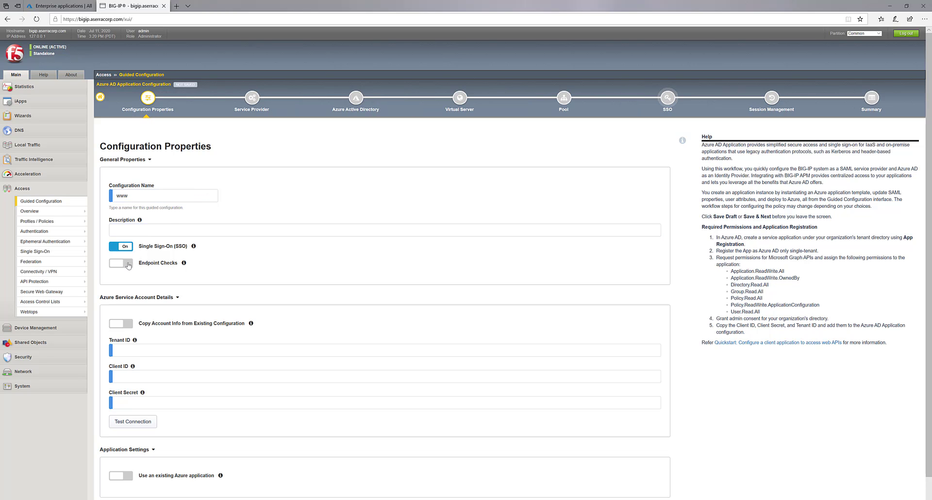
{"action": "scroll", "coordinate": [129, 267], "scroll_direction": "down", "scroll_amount": 1}
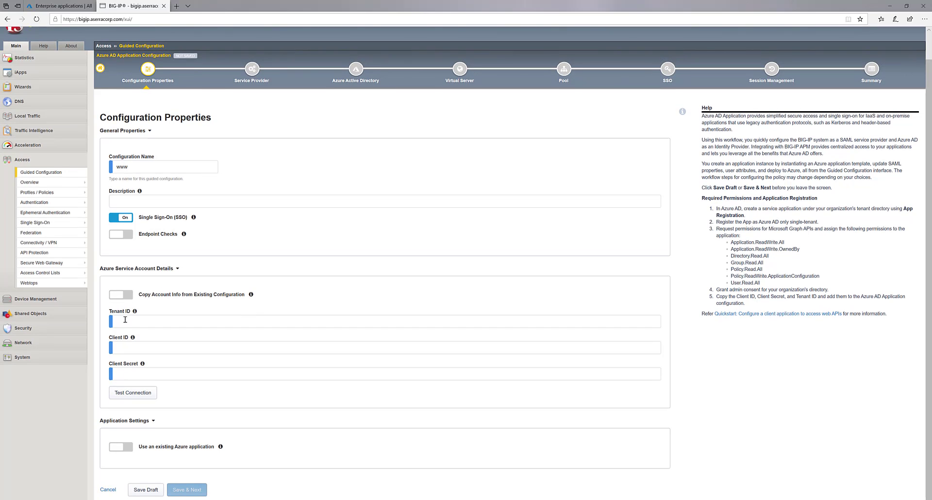
- Paste the Azure Tenant ID, Client ID and Client Secret, test the connection, and save
{"action": "left_click", "coordinate": [125, 321]}
{"action": "type", "text": "742ef7a3-fb66-4521-bcbc-c0abb069790a"}
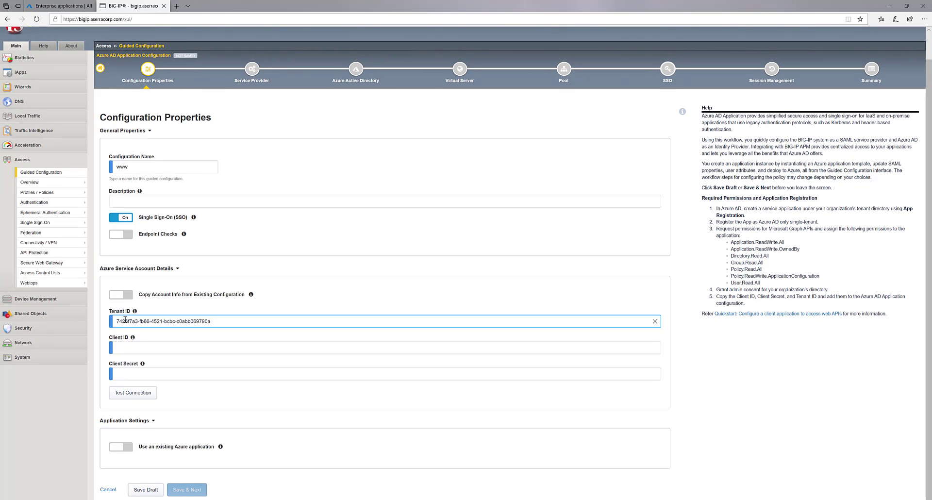
{"action": "left_click", "coordinate": [157, 347]}
{"action": "type", "text": "3e1c89e8-2284-416a-98c5-ad4fb234d9d6"}
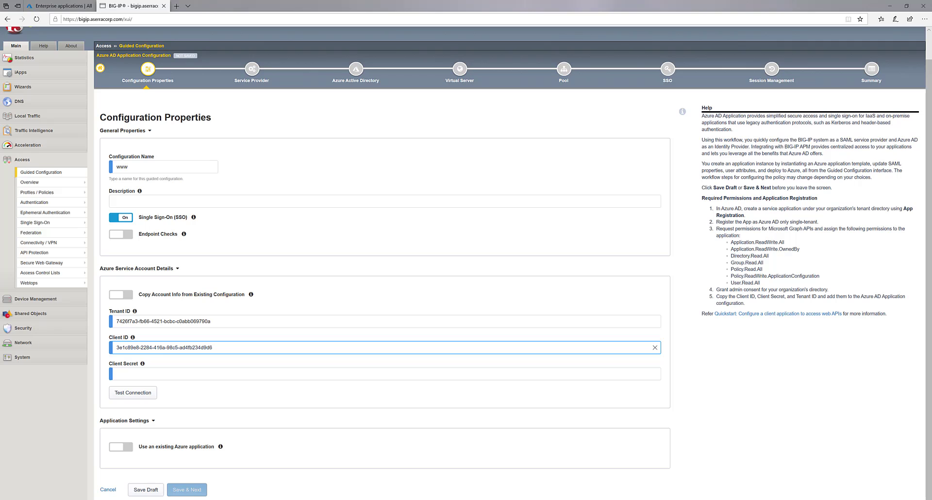
{"action": "left_click", "coordinate": [111, 374]}
{"action": "key", "text": "ctrl+v"}
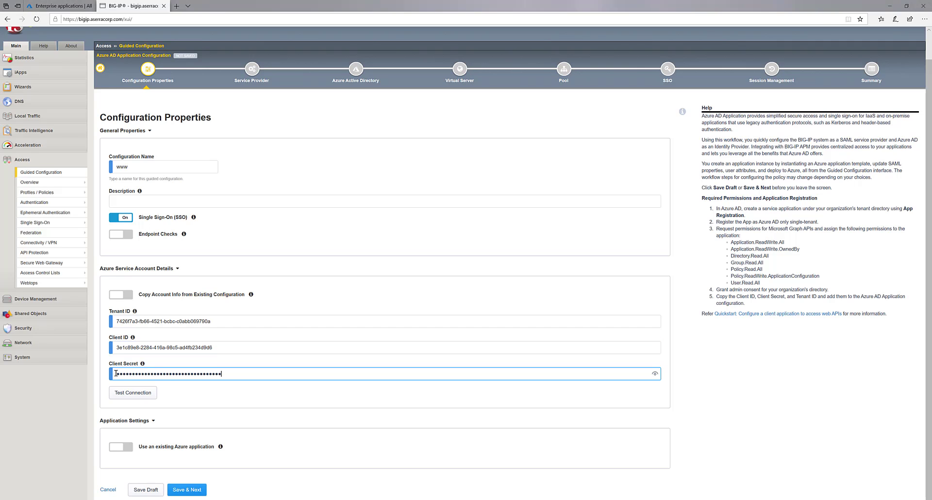
{"action": "left_click", "coordinate": [127, 398]}
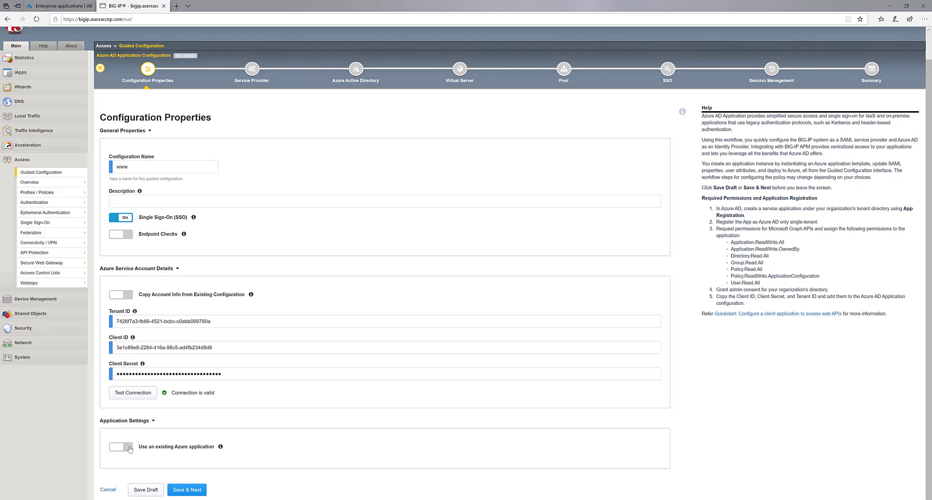
{"action": "left_click", "coordinate": [179, 490]}
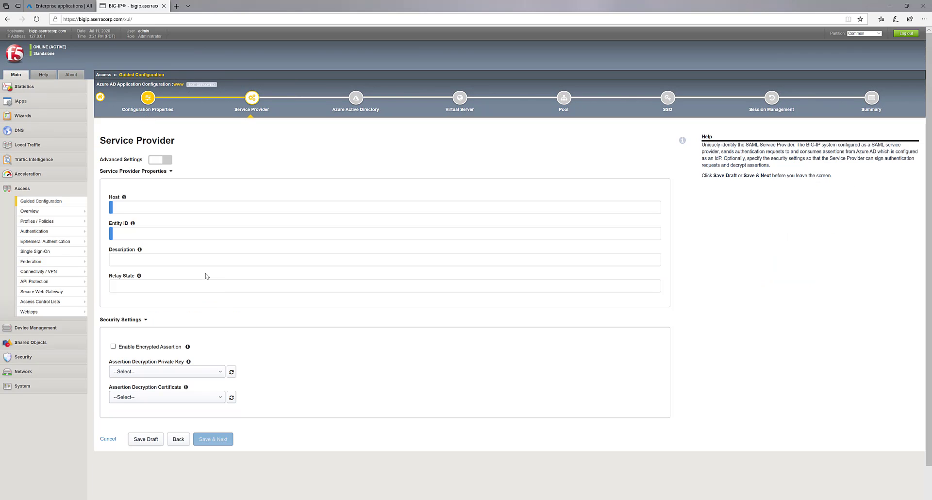
{"action": "left_click", "coordinate": [157, 206]}
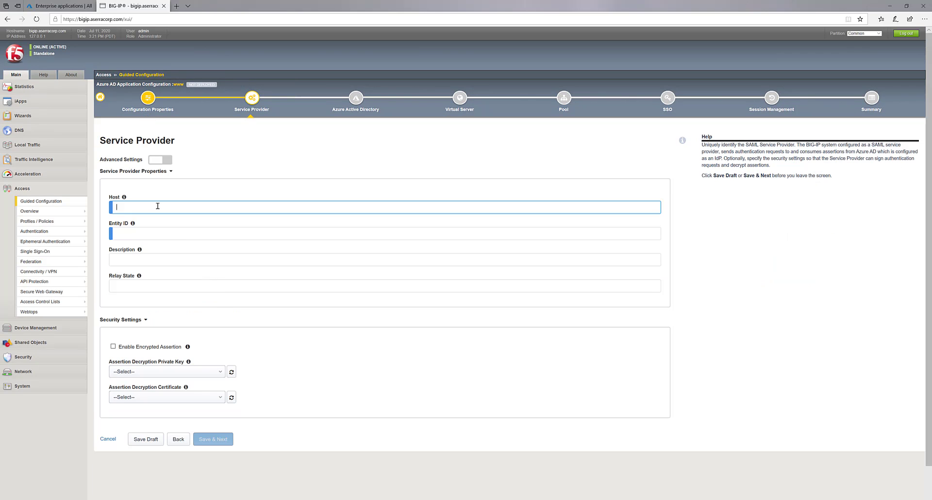
{"action": "type", "text": "www"}
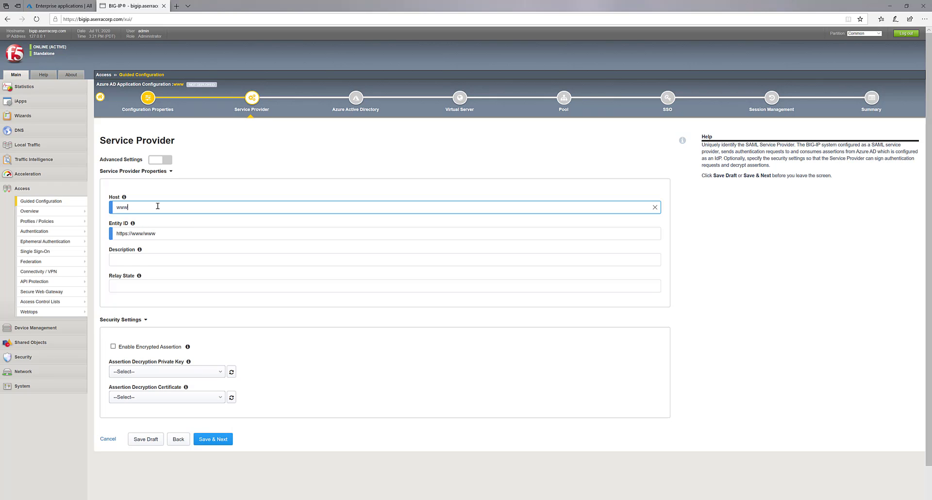
{"action": "type", "text": ".aserracorp.com"}
{"action": "key", "text": "Tab"}
{"action": "key", "text": "Tab"}
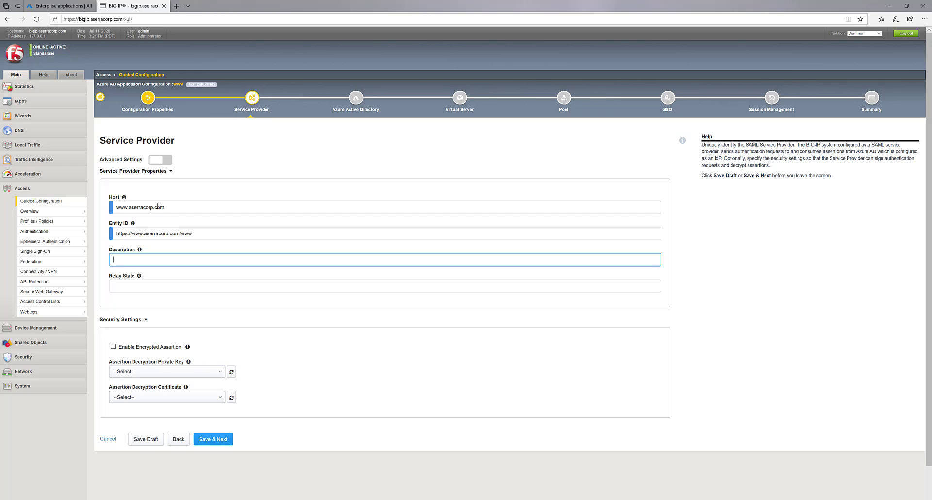
{"action": "key", "text": "Tab"}
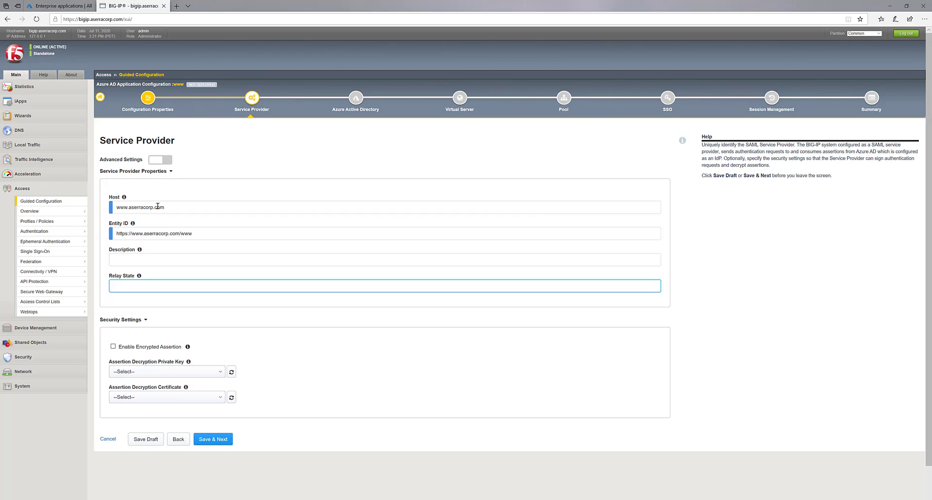
{"action": "left_click", "coordinate": [210, 443]}
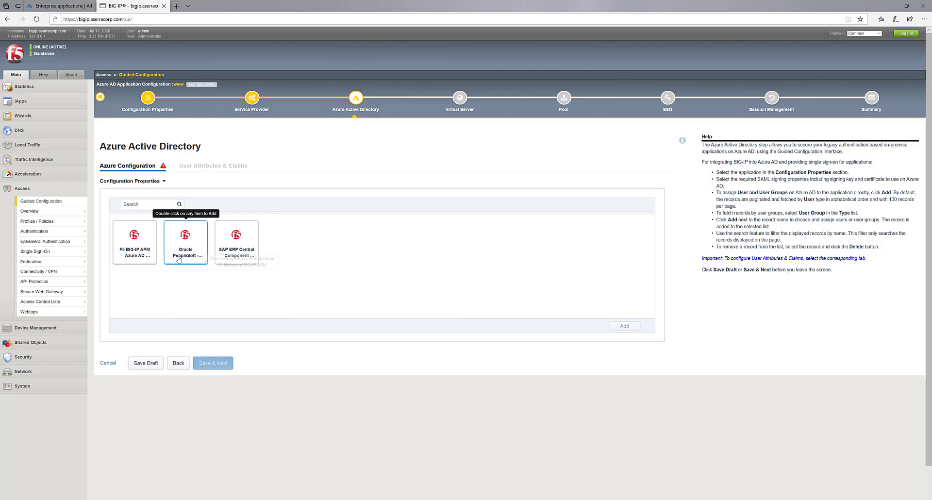
- Add the F5 Azure application template and rename its display name to Corporate Site
{"action": "double_click", "coordinate": [136, 261]}
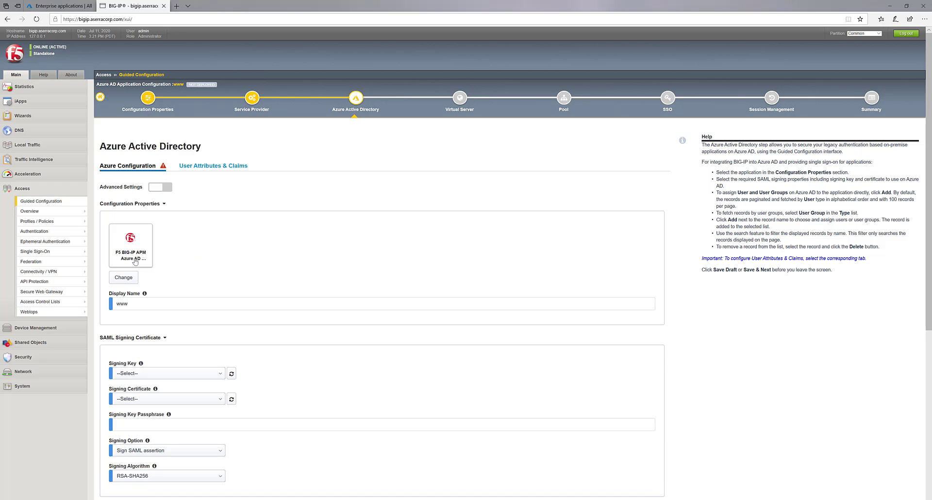
{"action": "left_click_drag", "start_coordinate": [148, 302], "coordinate": [116, 301]}
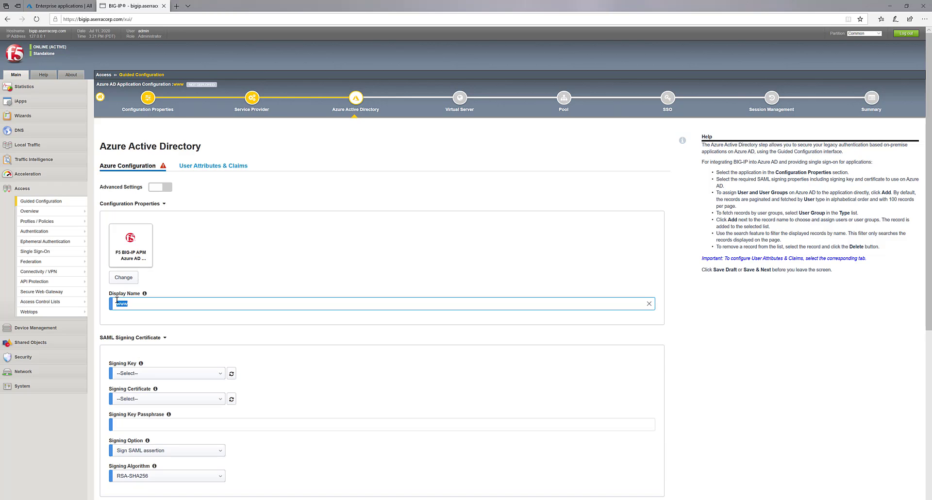
{"action": "type", "text": "Corporate Site"}
{"action": "scroll", "coordinate": [134, 360], "scroll_direction": "down", "scroll_amount": 3}
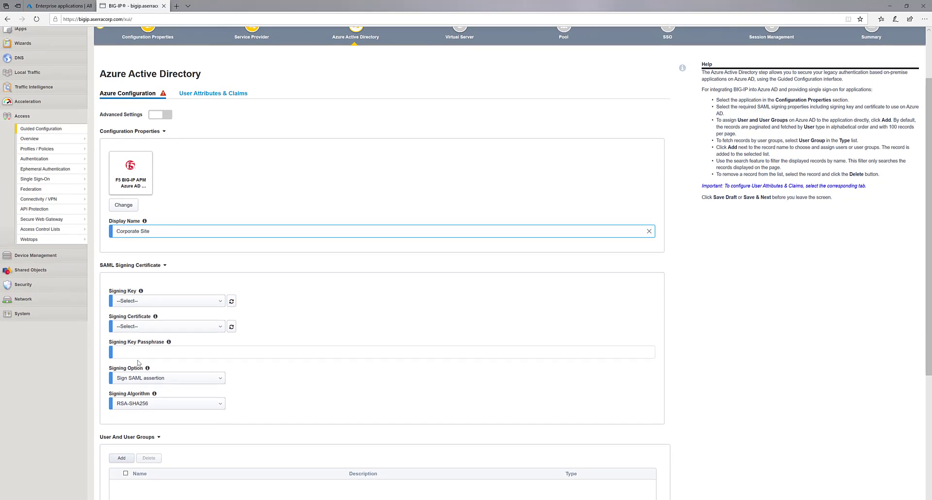
{"action": "left_click", "coordinate": [148, 303]}
{"action": "scroll", "coordinate": [165, 339], "scroll_direction": "down", "scroll_amount": 3}
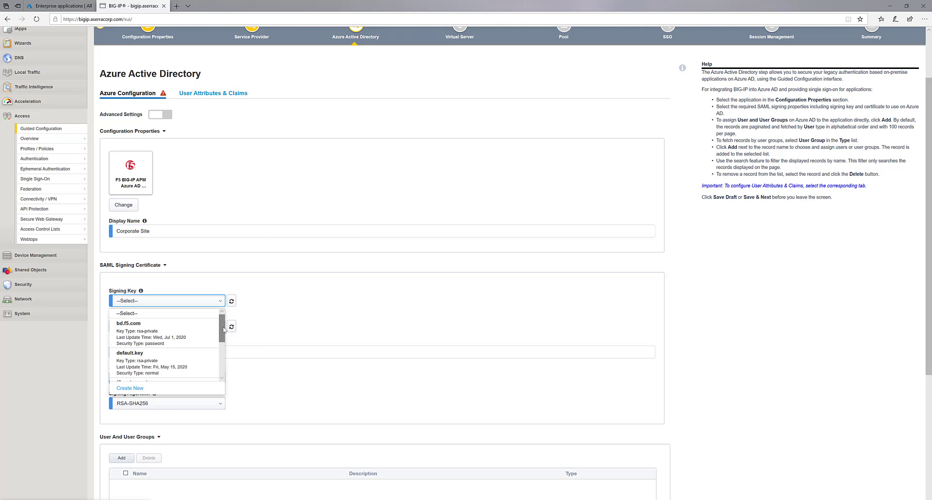
{"action": "left_click", "coordinate": [194, 369]}
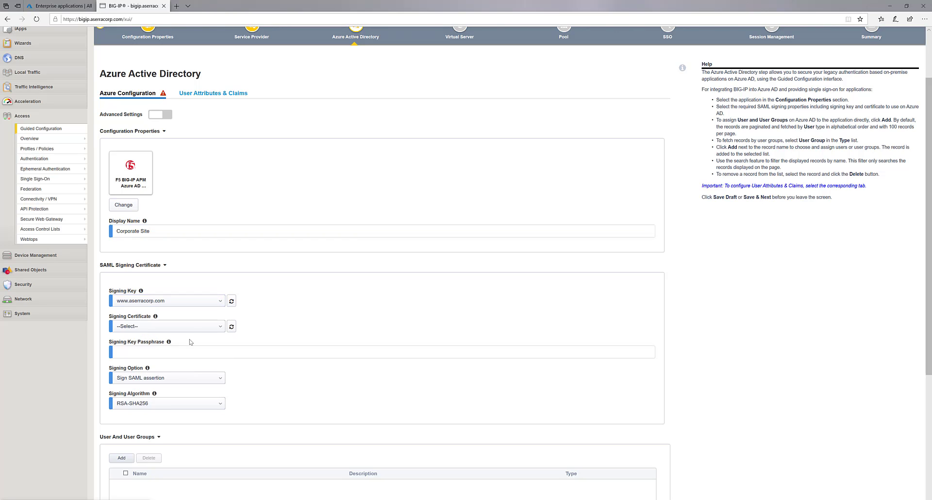
{"action": "left_click", "coordinate": [188, 331]}
{"action": "scroll", "coordinate": [216, 360], "scroll_direction": "down", "scroll_amount": 3}
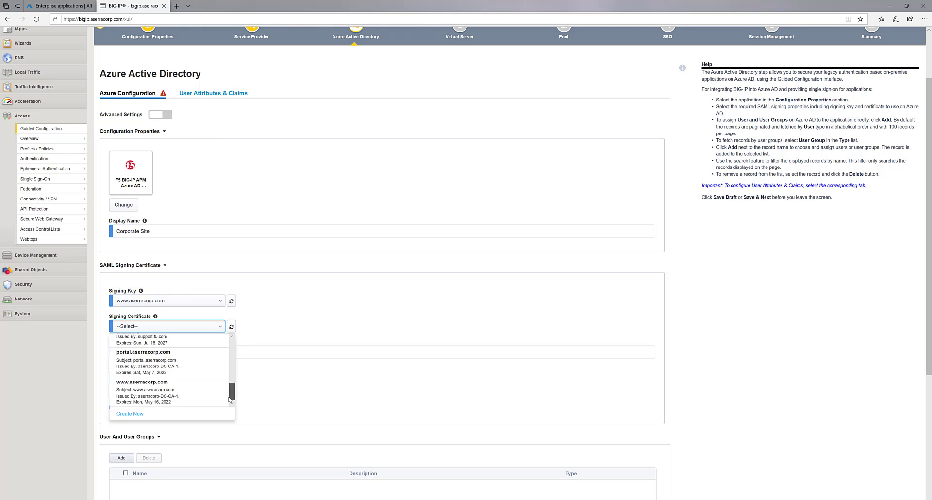
{"action": "left_click", "coordinate": [214, 396]}
{"action": "left_click", "coordinate": [191, 353]}
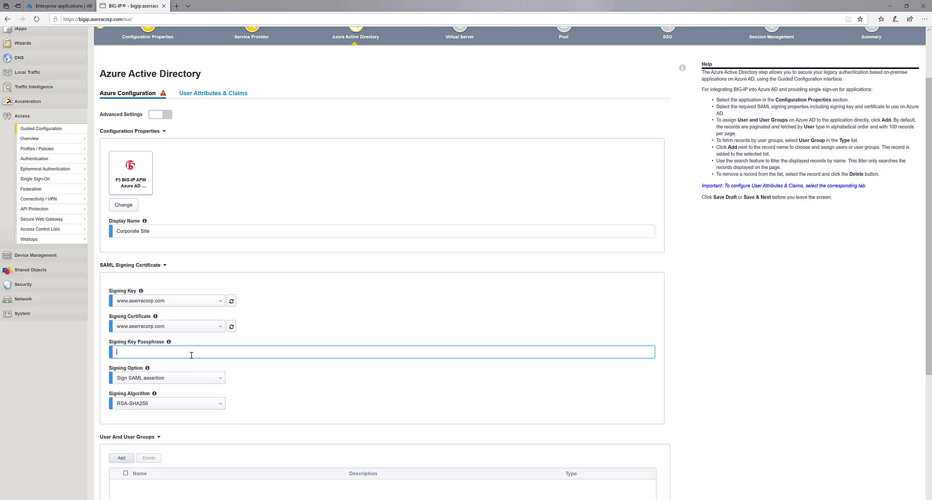
{"action": "type", "text": "••••"}
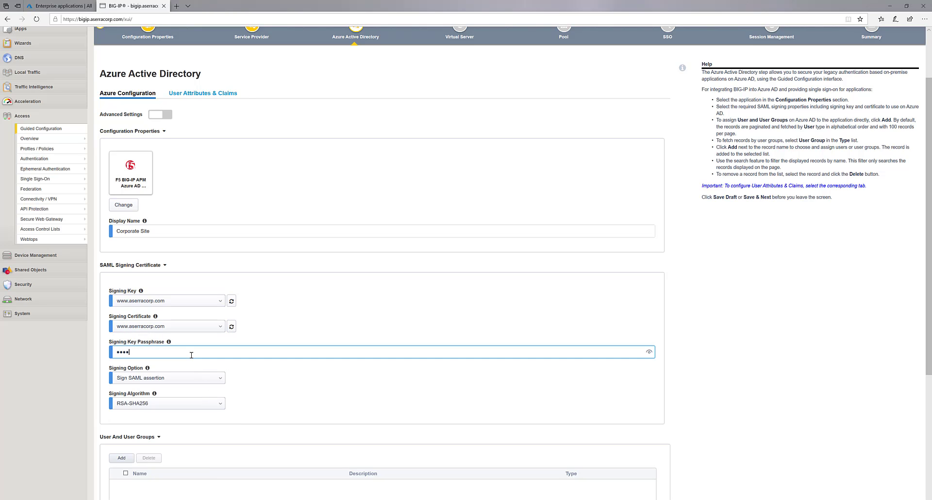
{"action": "type", "text": "•••••"}
{"action": "key", "text": "Tab"}
{"action": "scroll", "coordinate": [243, 380], "scroll_direction": "down", "scroll_amount": 3}
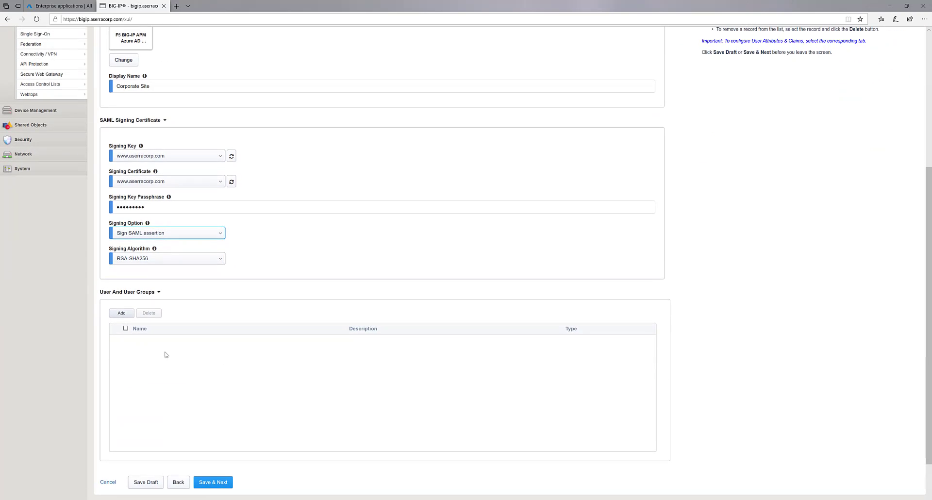
- Assign the Legacy Application Users group to the application
{"action": "left_click", "coordinate": [121, 313]}
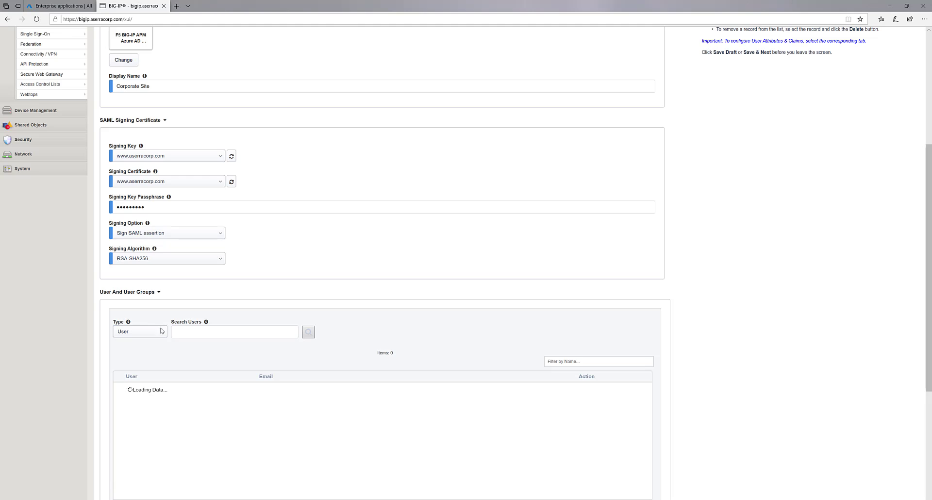
{"action": "left_click", "coordinate": [150, 331]}
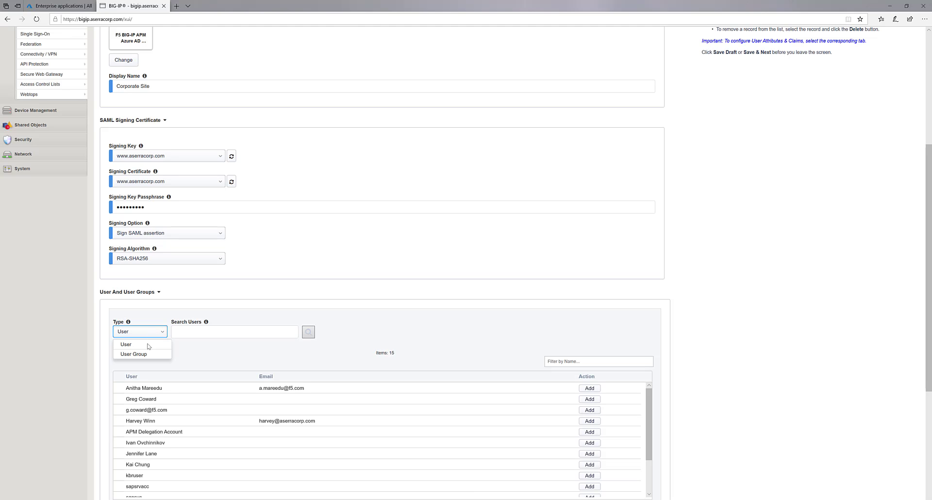
{"action": "left_click", "coordinate": [148, 355]}
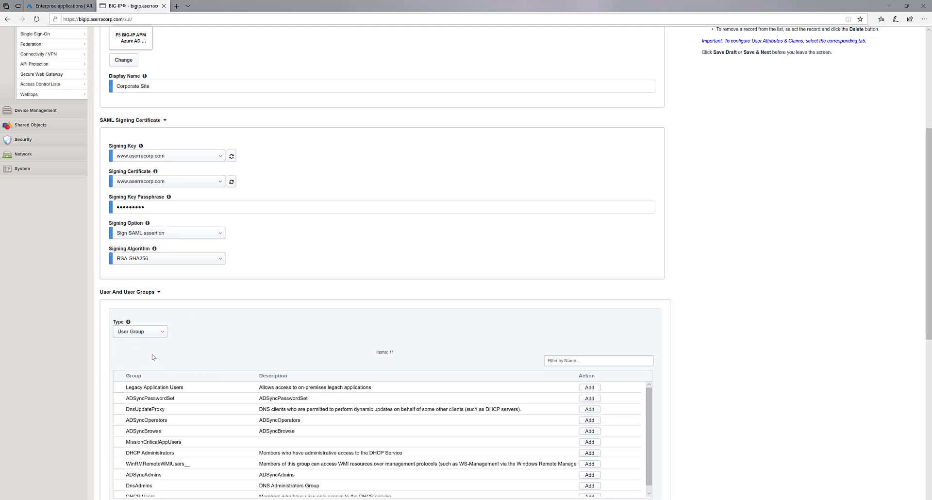
{"action": "left_click", "coordinate": [581, 388]}
{"action": "scroll", "coordinate": [268, 349], "scroll_direction": "down", "scroll_amount": 3}
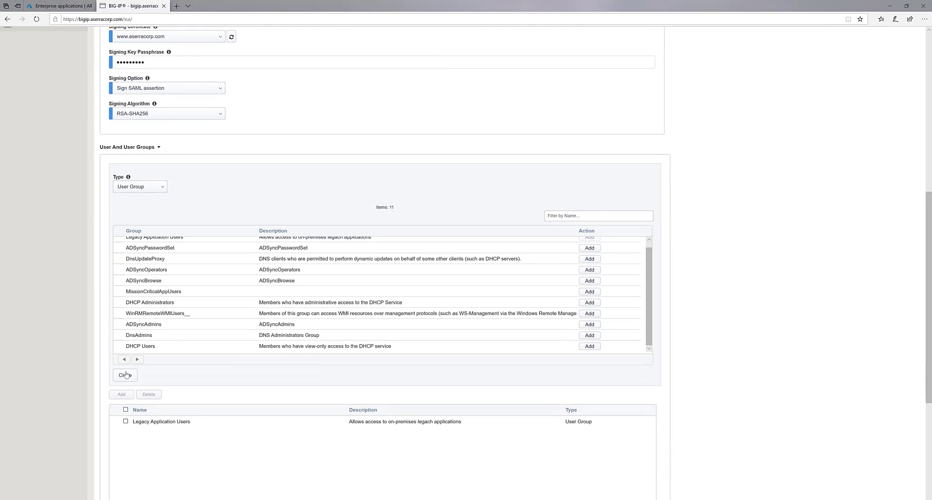
{"action": "left_click", "coordinate": [125, 377]}
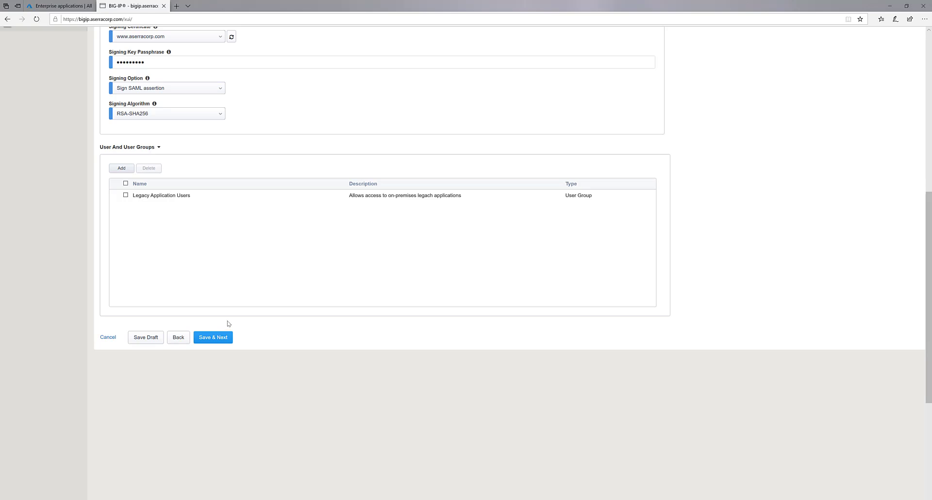
{"action": "scroll", "coordinate": [228, 323], "scroll_direction": "up", "scroll_amount": 6}
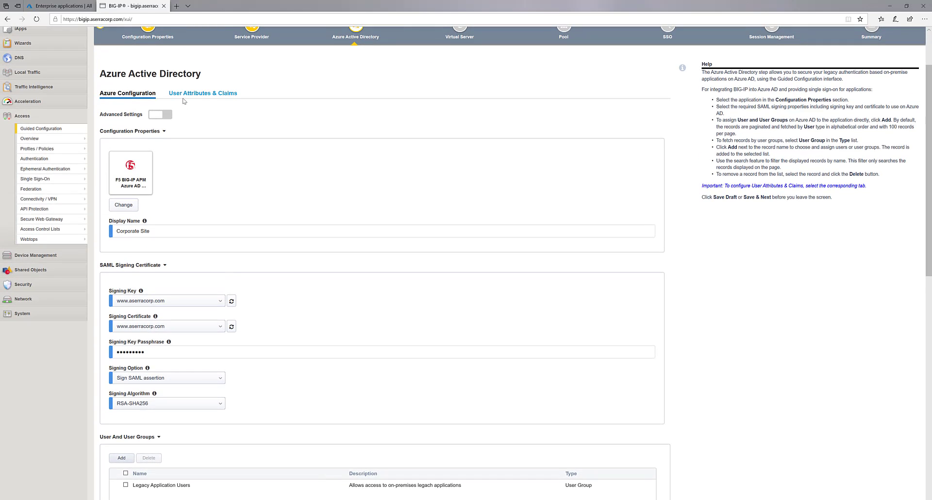
- Under User Attributes & Claims, add an additional claim EMPLID sourced from user.employeeid
{"action": "left_click", "coordinate": [196, 99]}
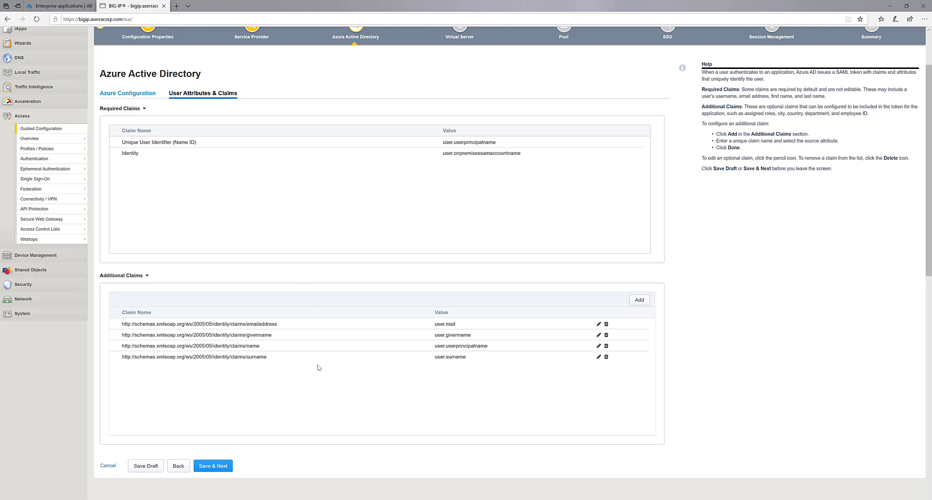
{"action": "left_click", "coordinate": [639, 300]}
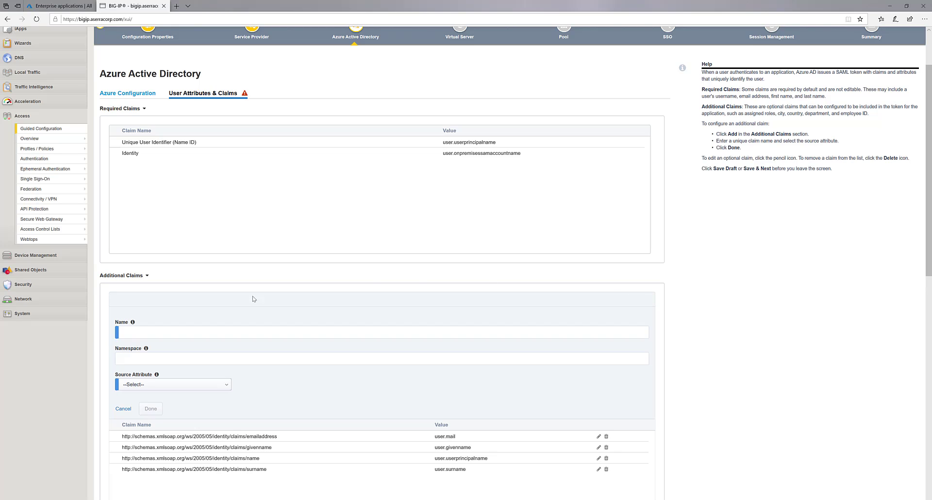
{"action": "left_click", "coordinate": [187, 330]}
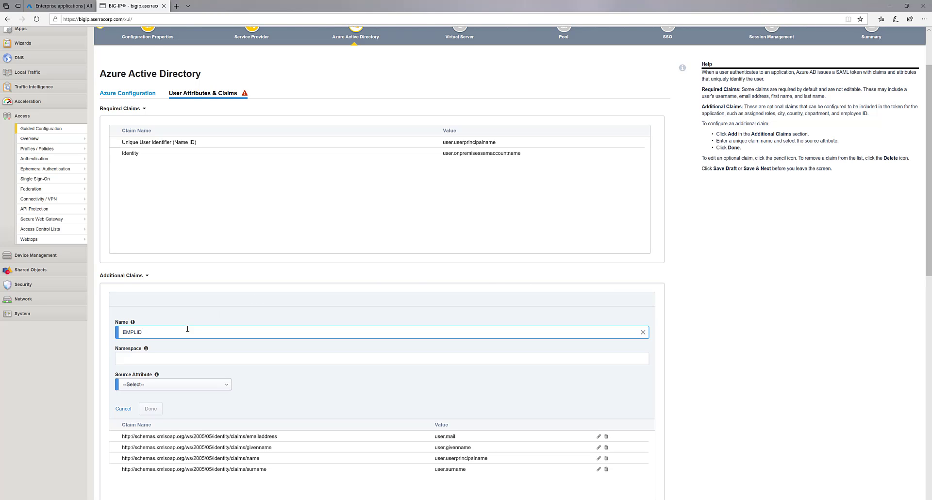
{"action": "key", "text": "Tab"}
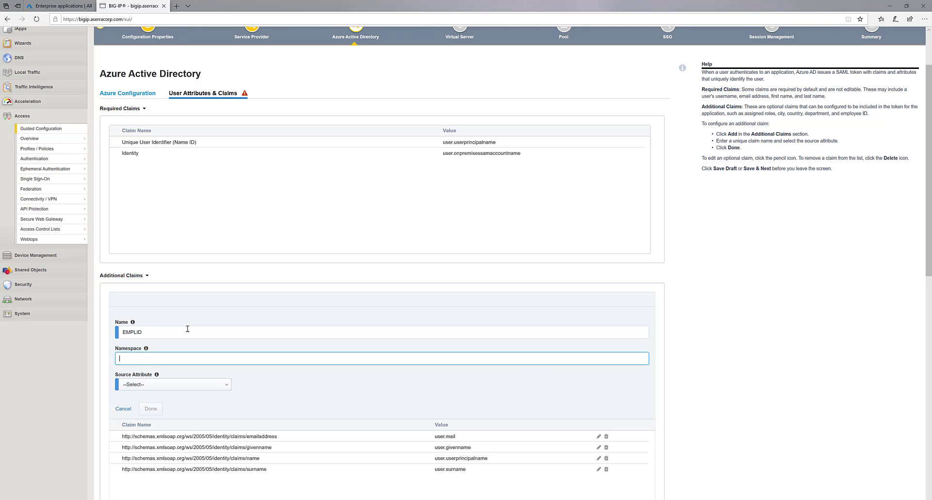
{"action": "left_click", "coordinate": [175, 386]}
{"action": "scroll", "coordinate": [175, 417], "scroll_direction": "down", "scroll_amount": 1}
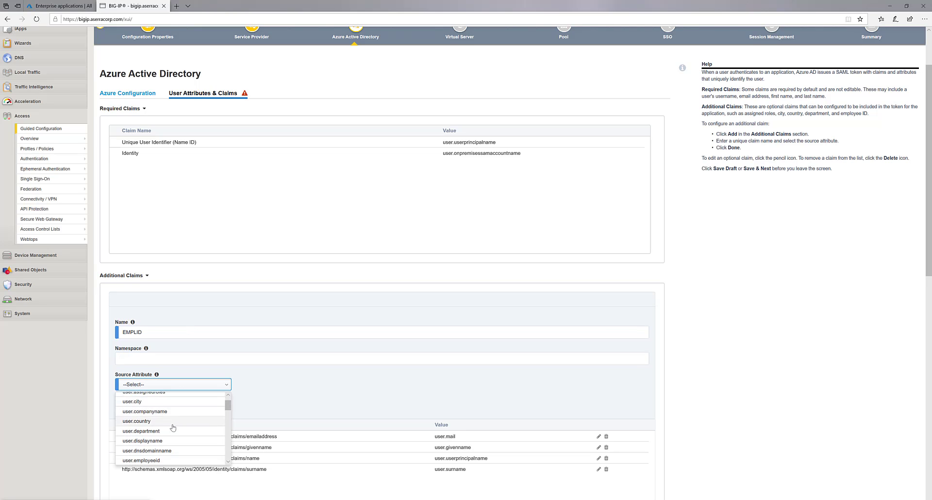
{"action": "left_click", "coordinate": [164, 444]}
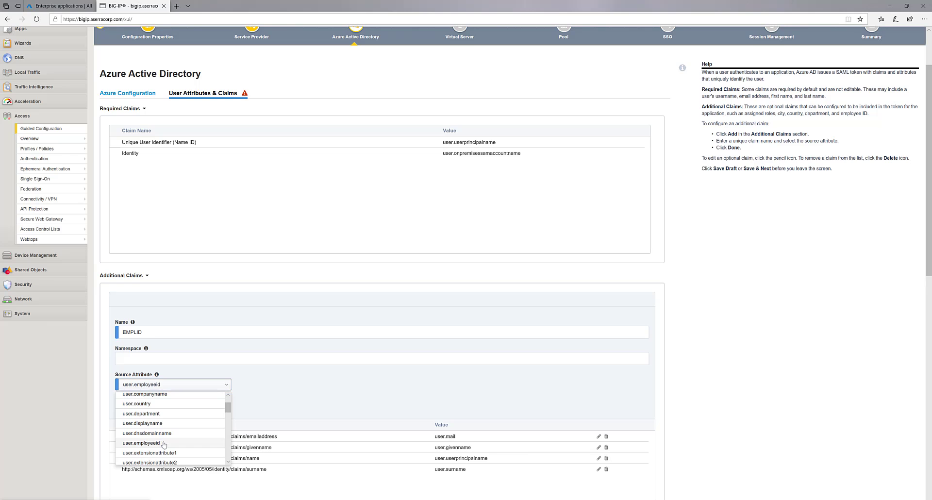
{"action": "left_click", "coordinate": [151, 412]}
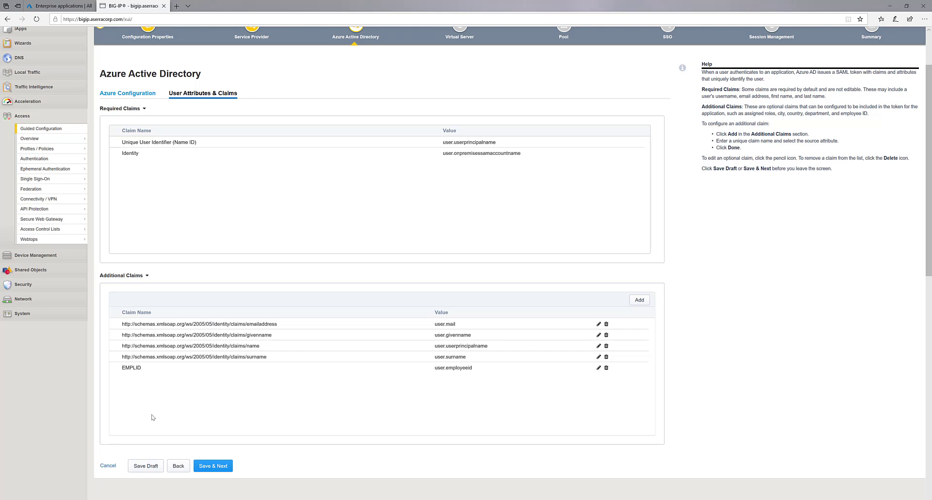
- Save the Azure AD step and set the virtual server destination address to 206.124.129.186
{"action": "left_click", "coordinate": [216, 465]}
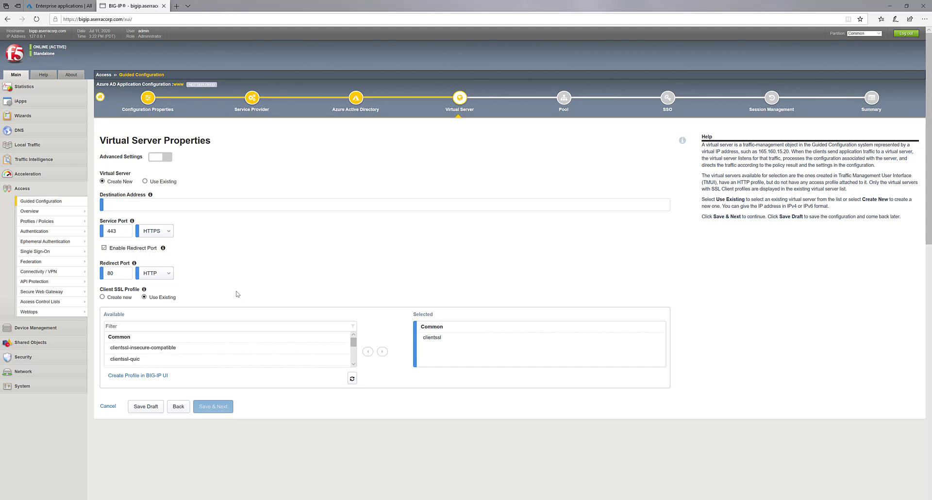
{"action": "left_click", "coordinate": [172, 205]}
{"action": "type", "text": "206"}
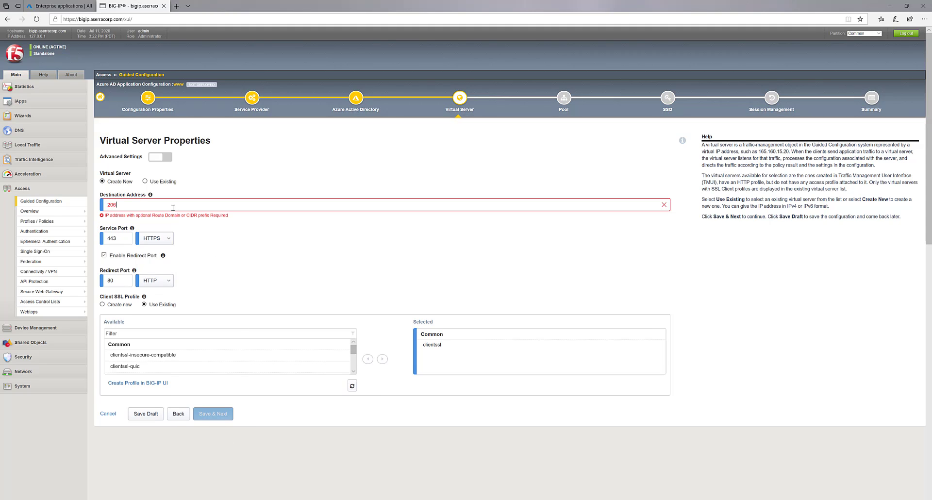
{"action": "type", "text": ".124.129.186"}
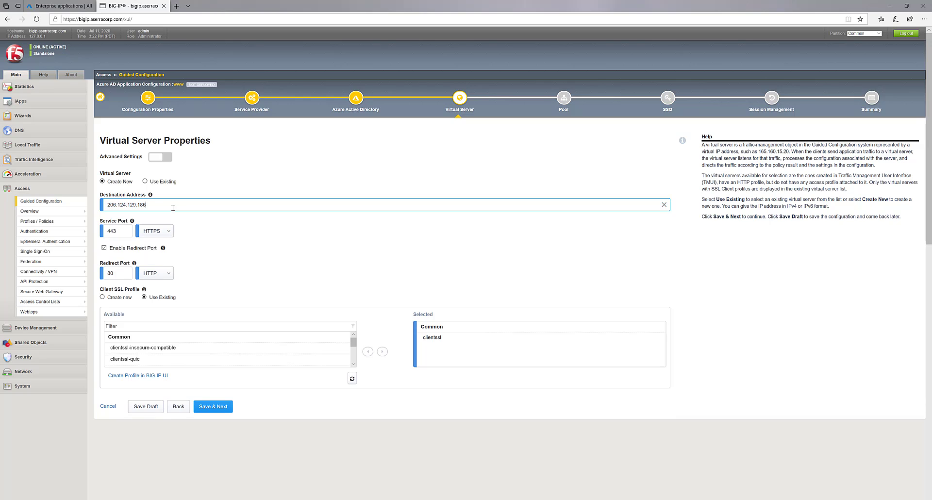
{"action": "key", "text": "Tab"}
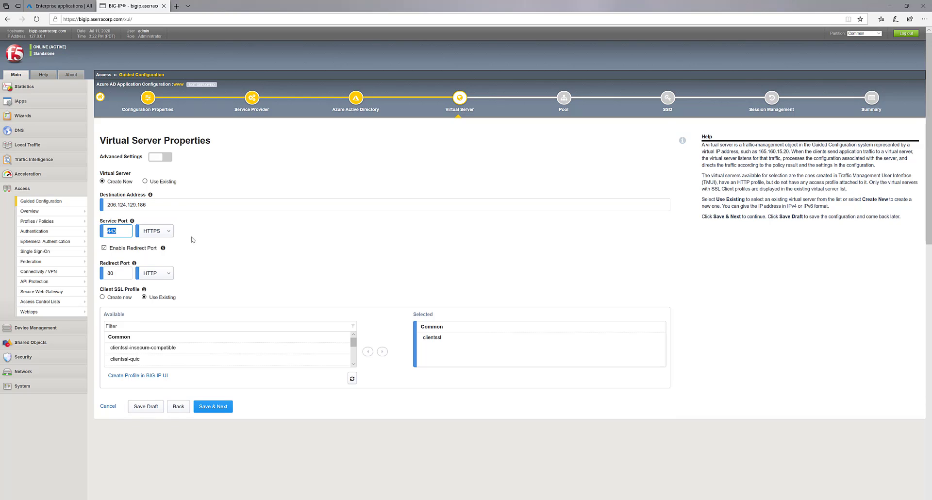
{"action": "left_click", "coordinate": [102, 298]}
{"action": "left_click", "coordinate": [210, 320]}
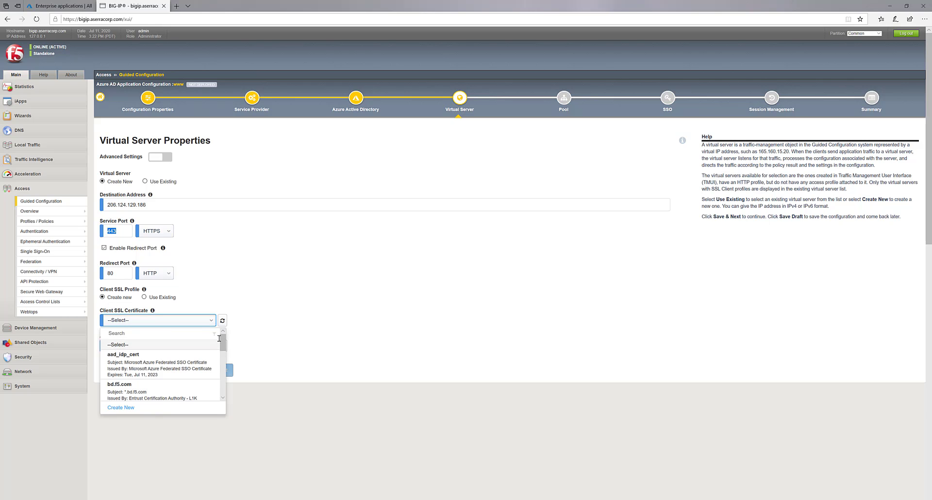
{"action": "scroll", "coordinate": [219, 338], "scroll_direction": "down", "scroll_amount": 3}
{"action": "left_click", "coordinate": [179, 391]}
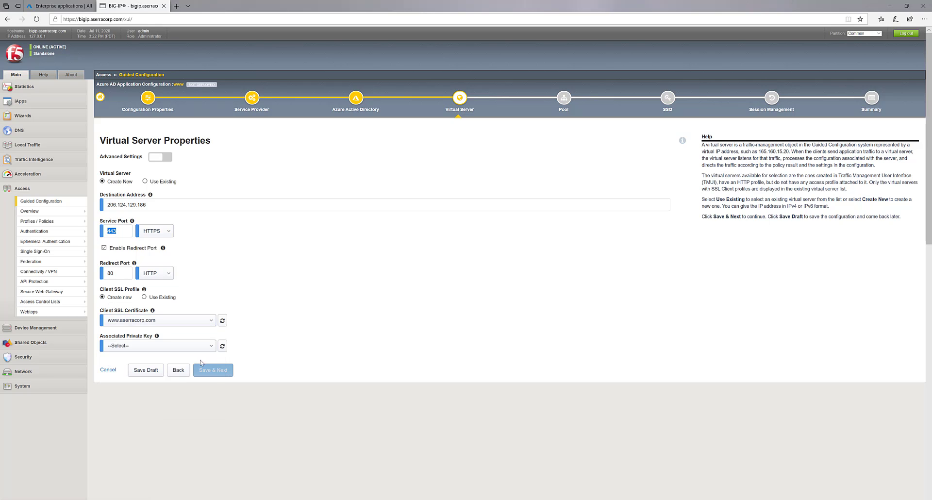
{"action": "left_click", "coordinate": [211, 346]}
{"action": "scroll", "coordinate": [181, 398], "scroll_direction": "down", "scroll_amount": 4}
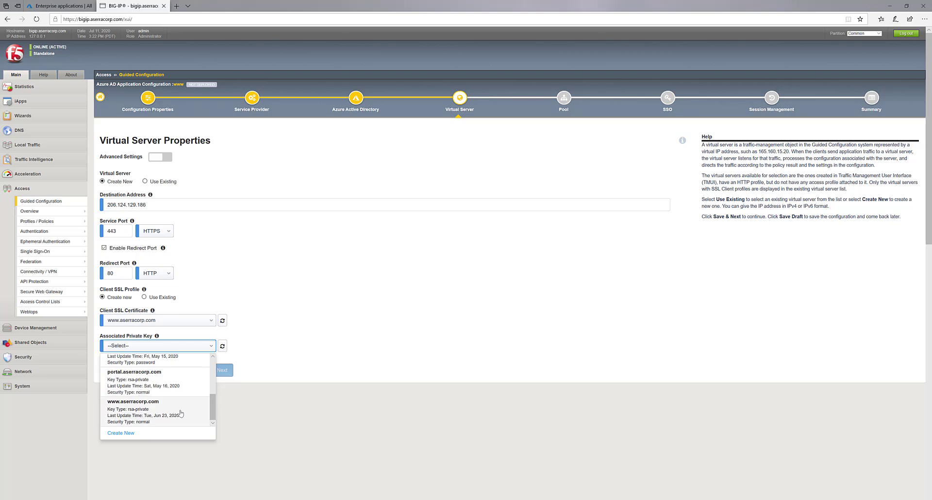
{"action": "left_click", "coordinate": [180, 412]}
{"action": "left_click", "coordinate": [207, 372]}
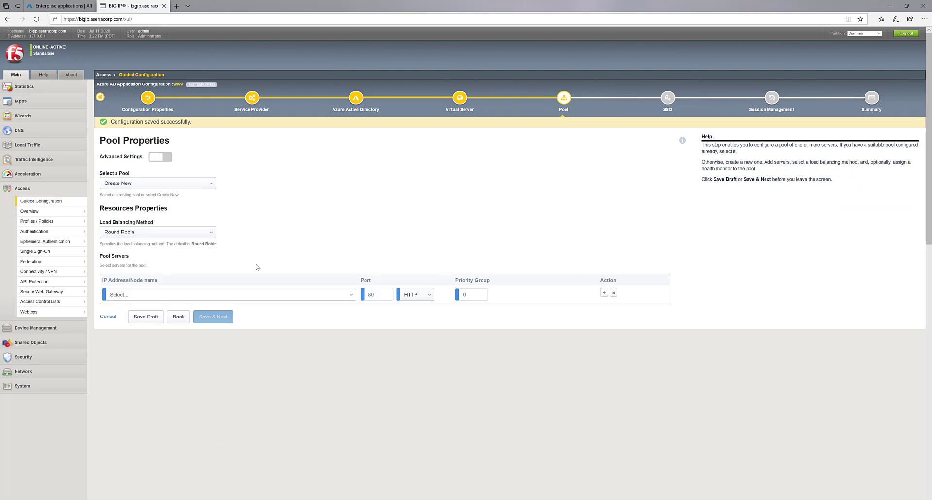
- Configure the pool with /Common/http monitor, Least Connections (member), node 172.16.60.105, and save
{"action": "left_click", "coordinate": [166, 157]}
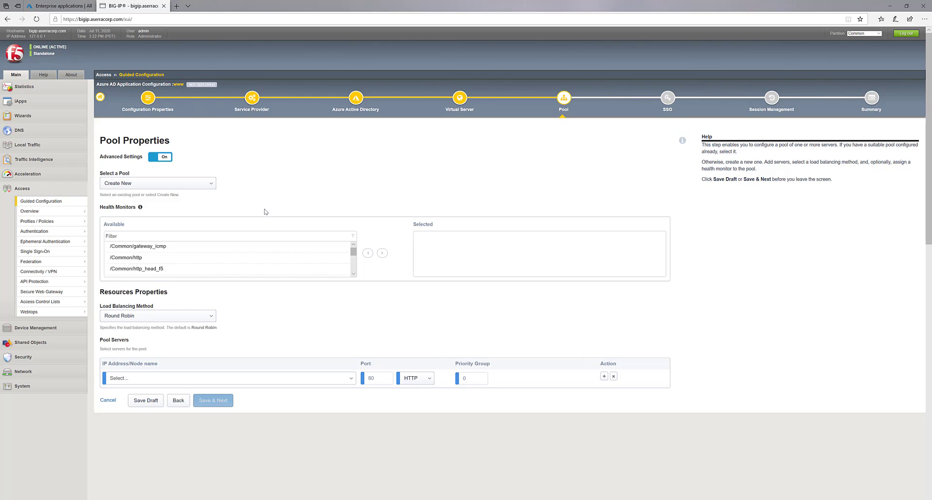
{"action": "left_click", "coordinate": [154, 259]}
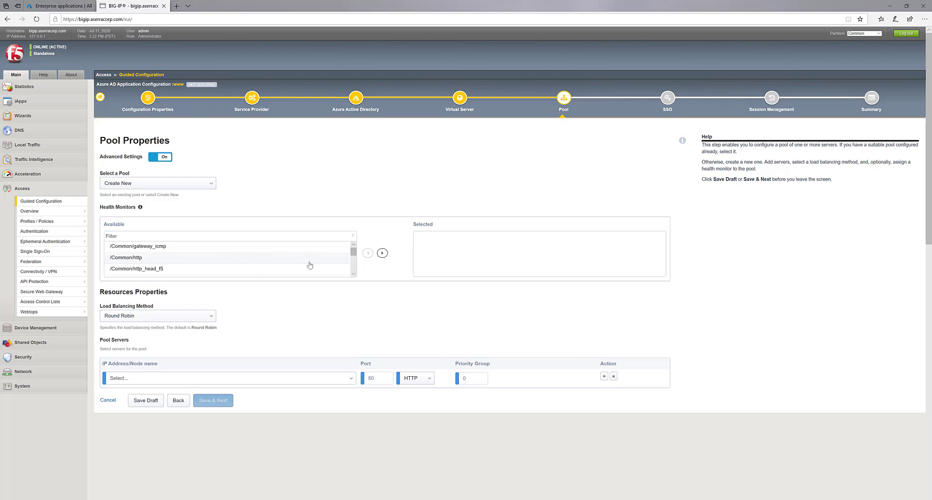
{"action": "left_click", "coordinate": [382, 253]}
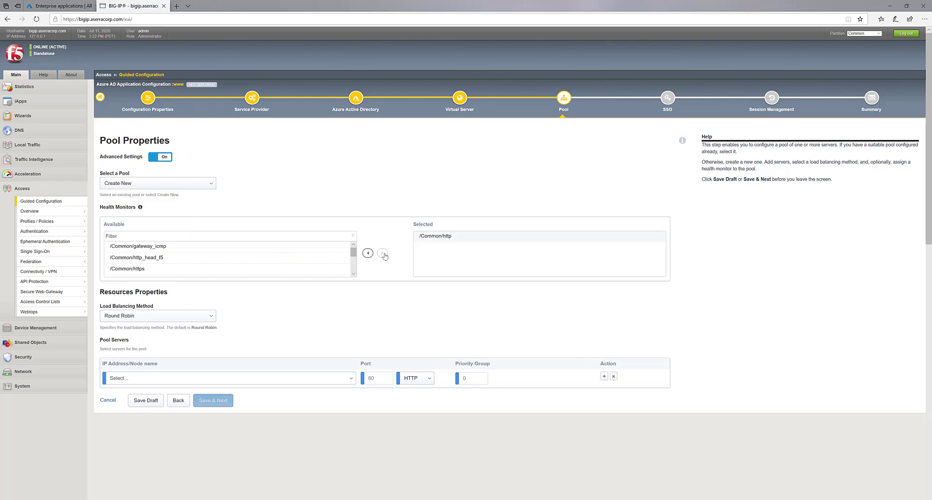
{"action": "left_click", "coordinate": [212, 321]}
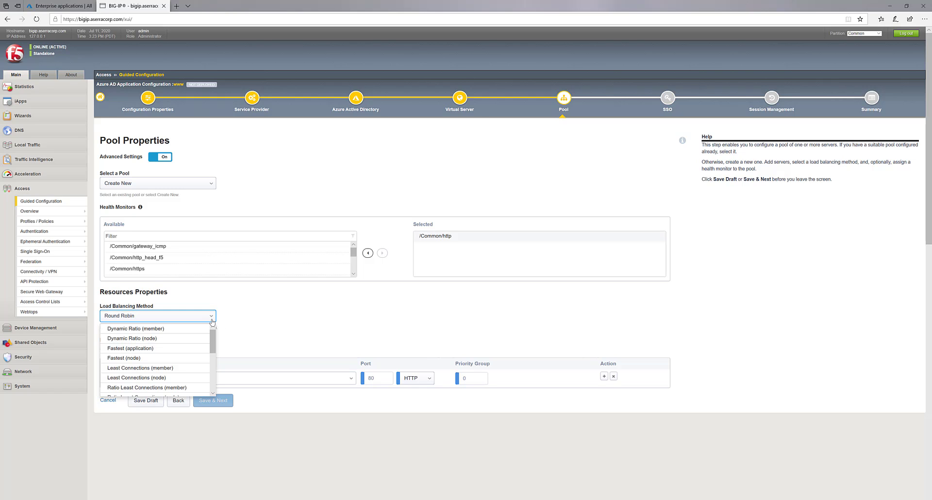
{"action": "left_click", "coordinate": [176, 368]}
{"action": "left_click", "coordinate": [179, 376]}
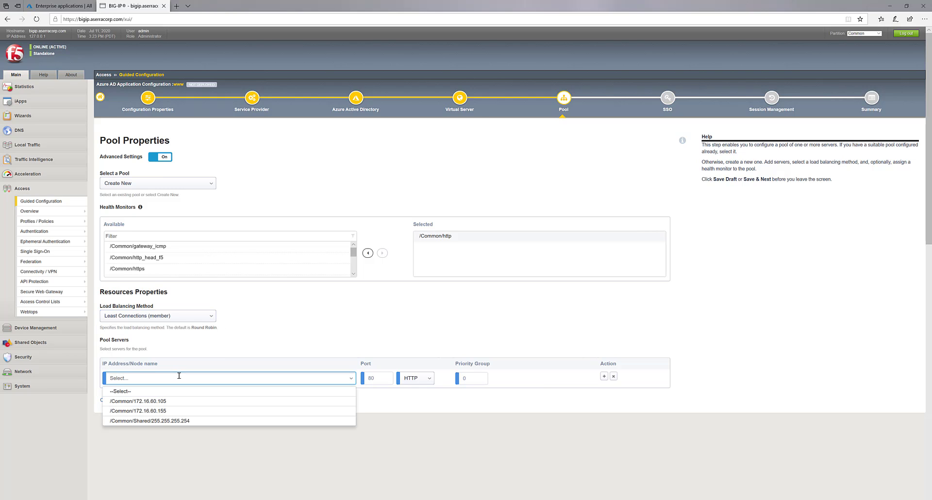
{"action": "left_click", "coordinate": [183, 399]}
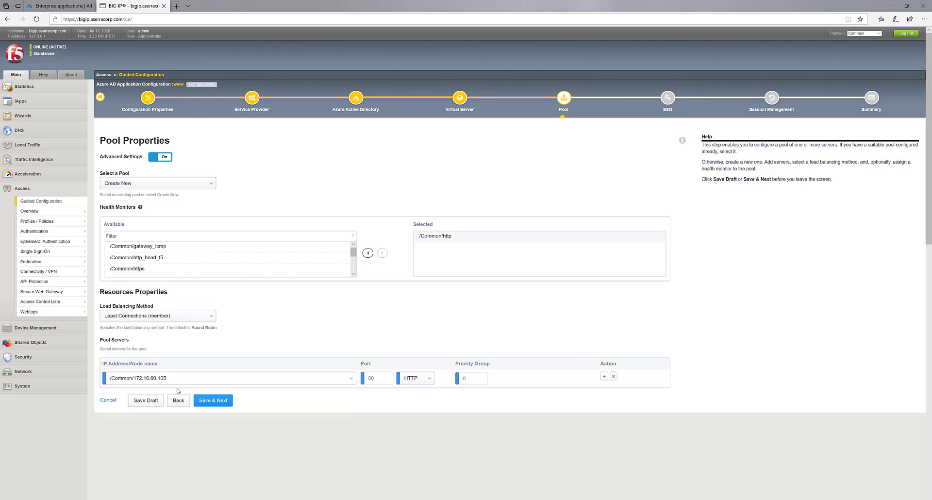
{"action": "left_click", "coordinate": [211, 402]}
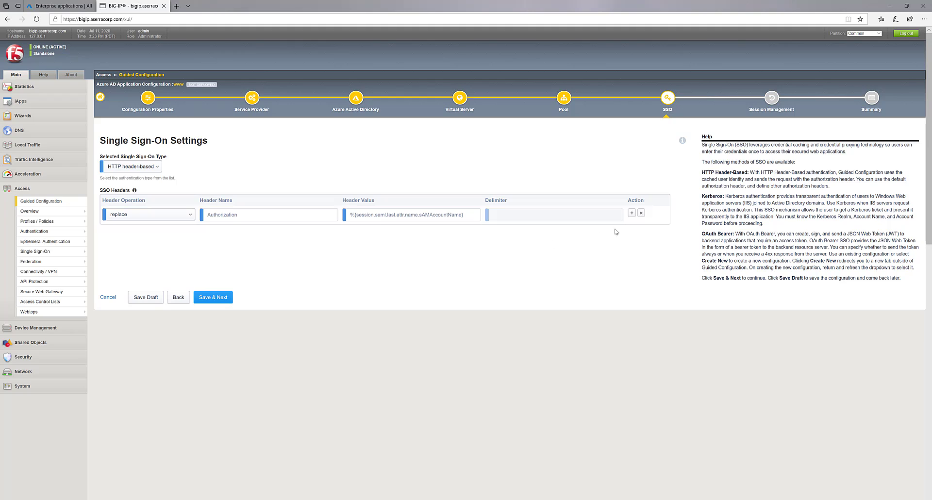
- Add two header rows and make the second an insert header EMPLID with the employee ID value
{"action": "left_click", "coordinate": [632, 213]}
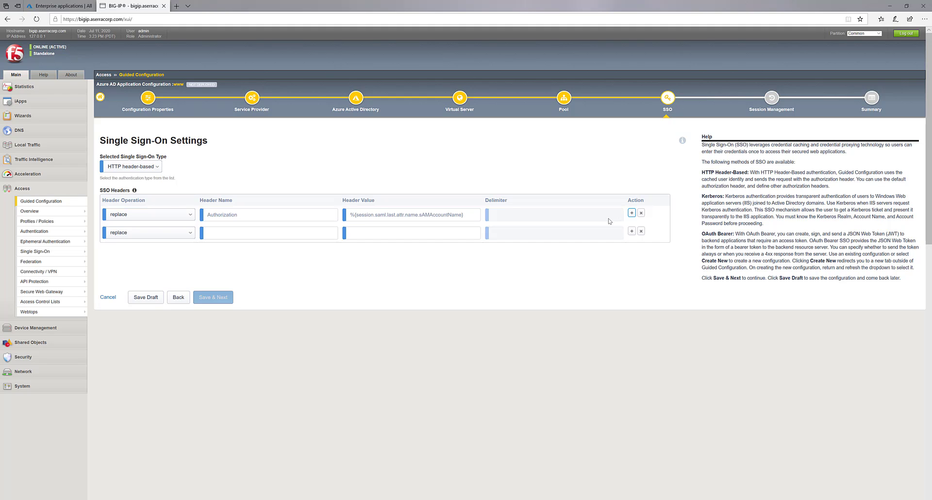
{"action": "left_click", "coordinate": [631, 232]}
{"action": "left_click", "coordinate": [140, 238]}
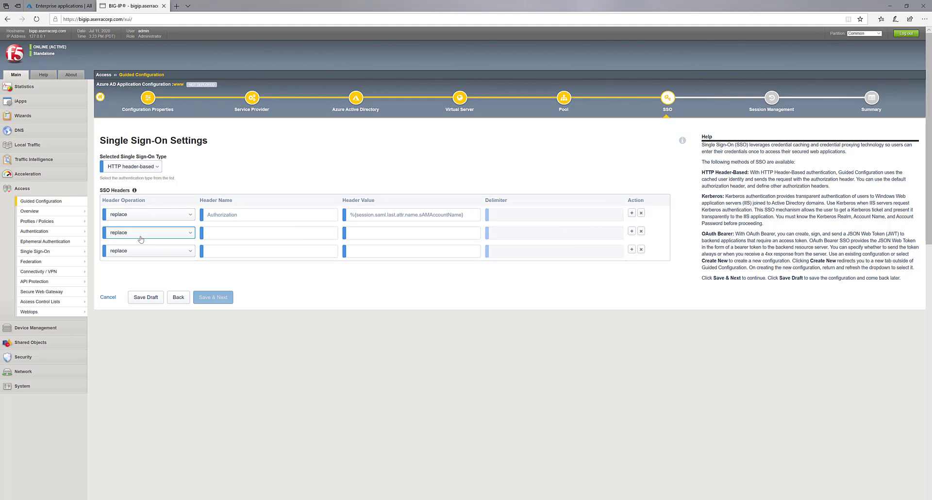
{"action": "left_click", "coordinate": [137, 244]}
{"action": "left_click", "coordinate": [217, 232]}
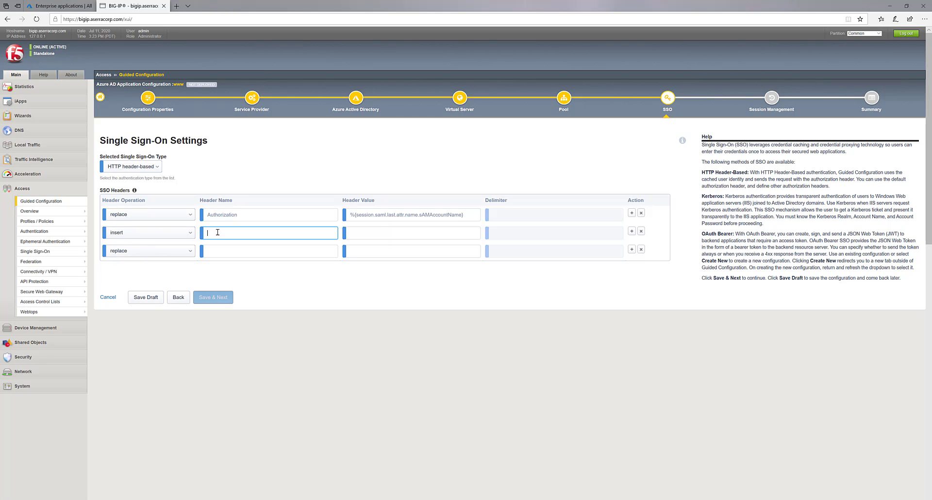
{"action": "type", "text": "EMPLID"}
{"action": "left_click", "coordinate": [372, 230]}
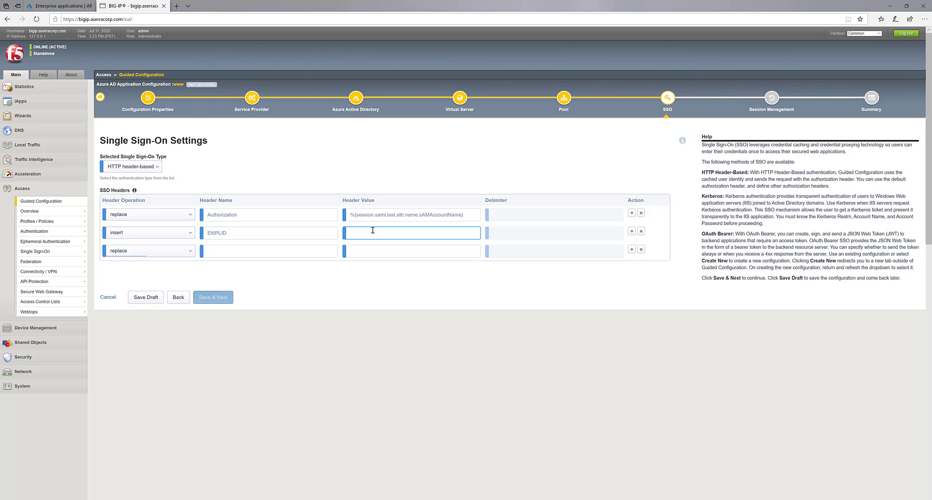
{"action": "type", "text": "%{session.saml.last.attr.name.EMPLID}"}
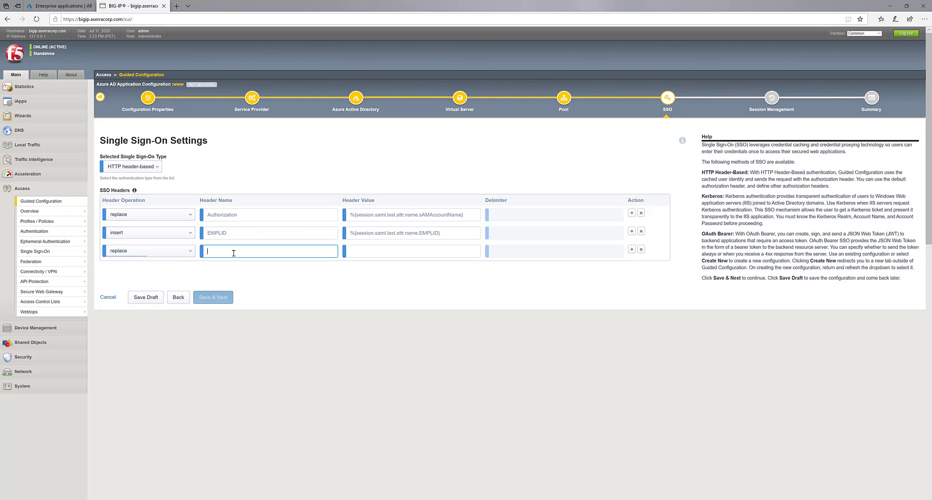
- Make the third row an insert header NAME with the givenname claim, then save
{"action": "left_click", "coordinate": [190, 250]}
{"action": "left_click", "coordinate": [173, 264]}
{"action": "left_click", "coordinate": [219, 251]}
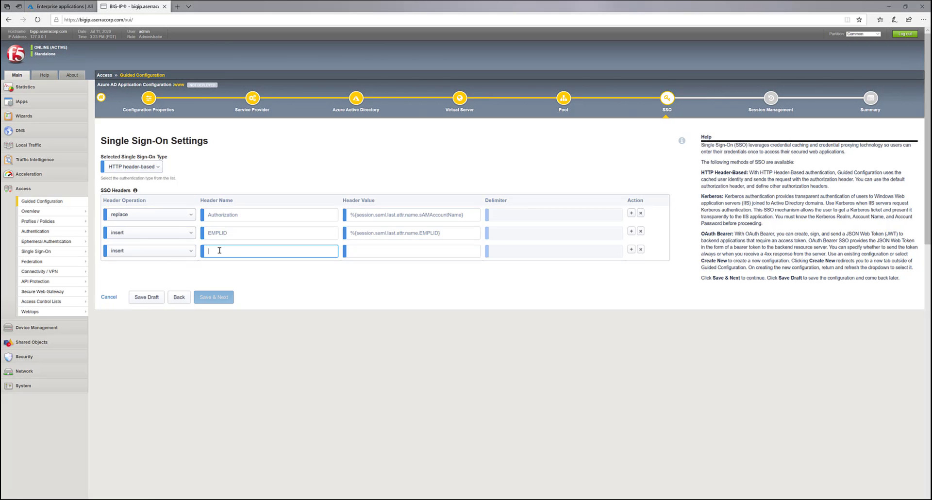
{"action": "type", "text": "NAME"}
{"action": "left_click", "coordinate": [381, 252]}
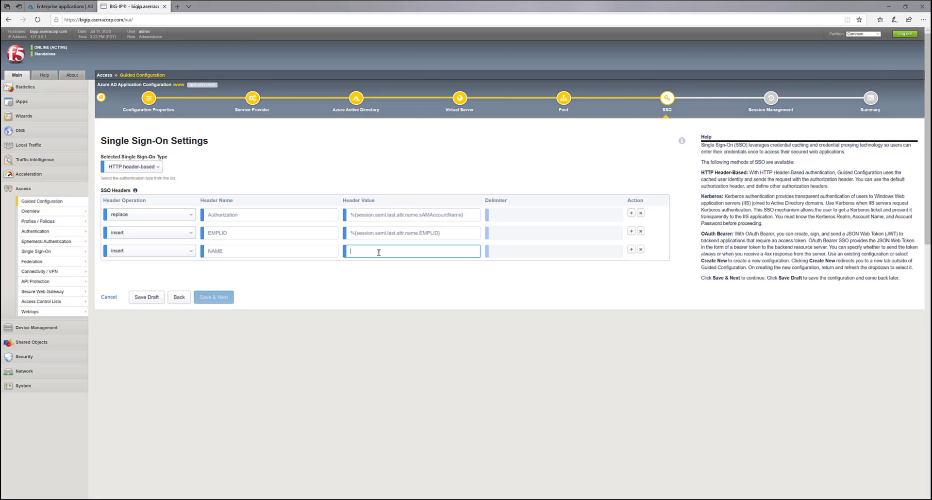
{"action": "key", "text": "ctrl+v"}
{"action": "left_click", "coordinate": [377, 261]}
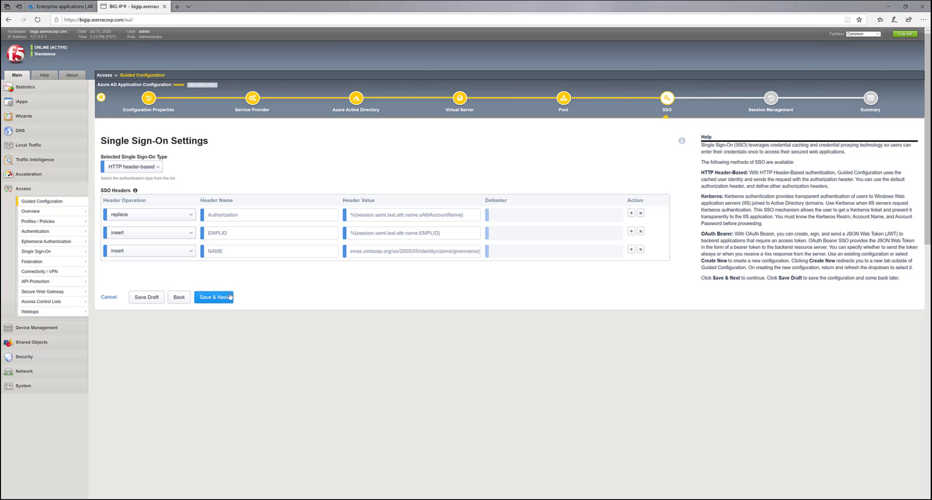
{"action": "left_click", "coordinate": [230, 297]}
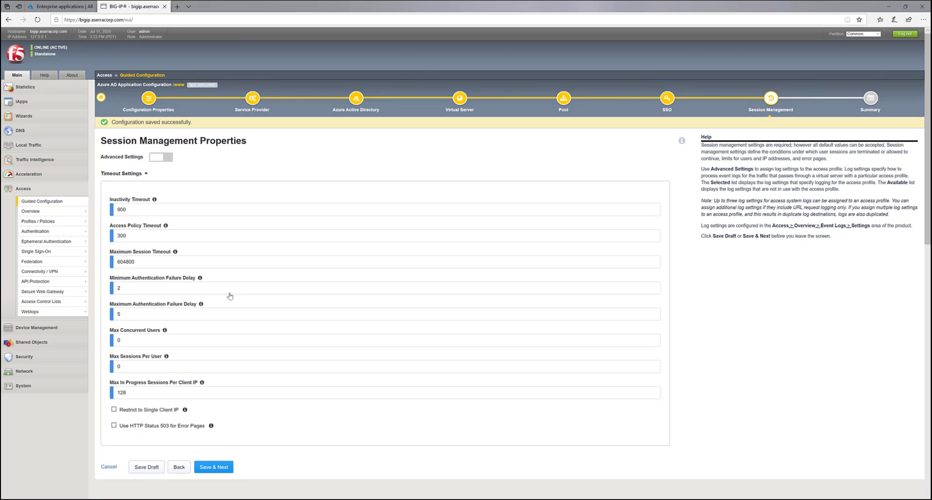
- Deploy the www configuration with default session settings, then return to Azure Enterprise applications
{"action": "left_click", "coordinate": [213, 467]}
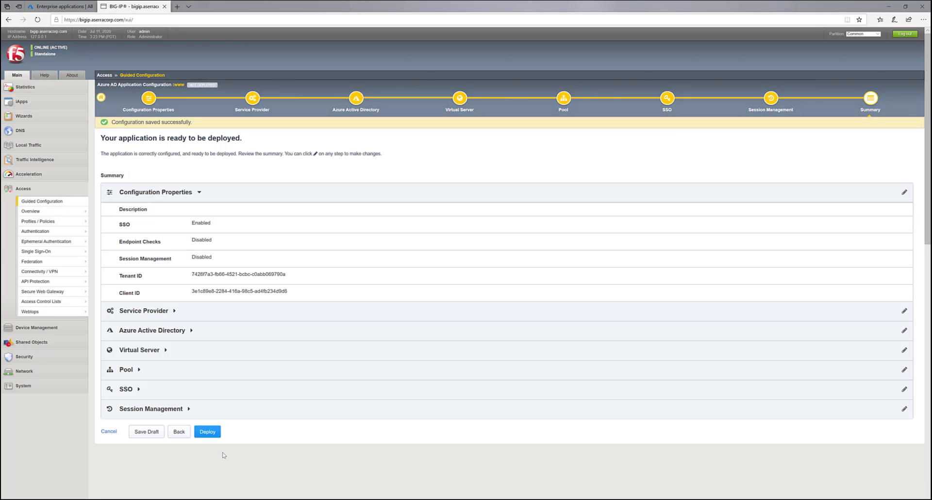
{"action": "left_click", "coordinate": [218, 434]}
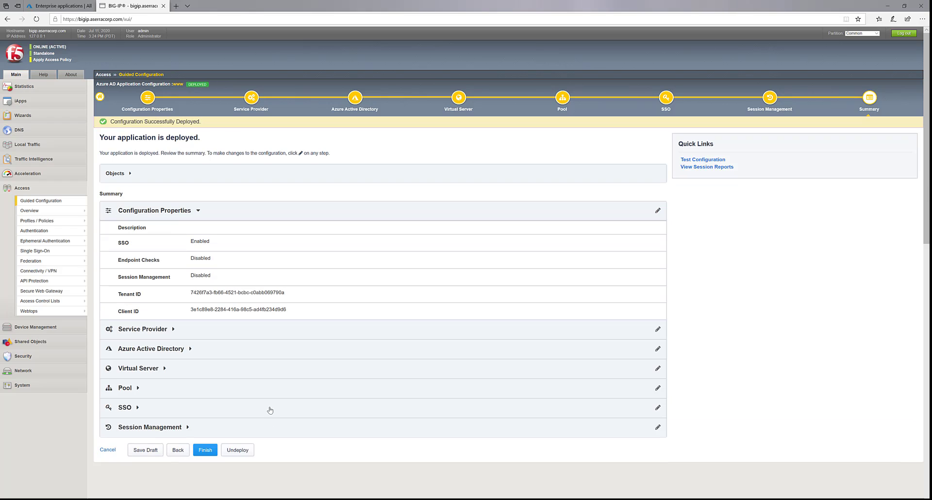
{"action": "left_click", "coordinate": [214, 447]}
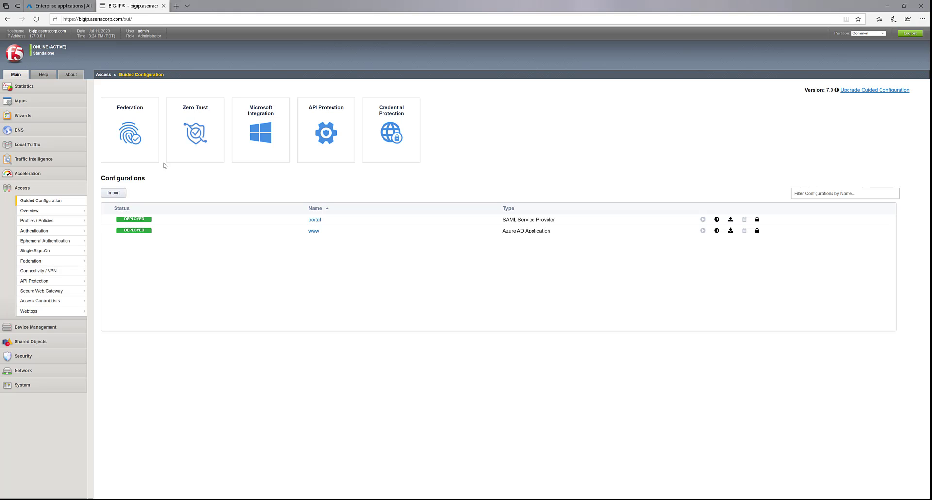
{"action": "left_click", "coordinate": [75, 10]}
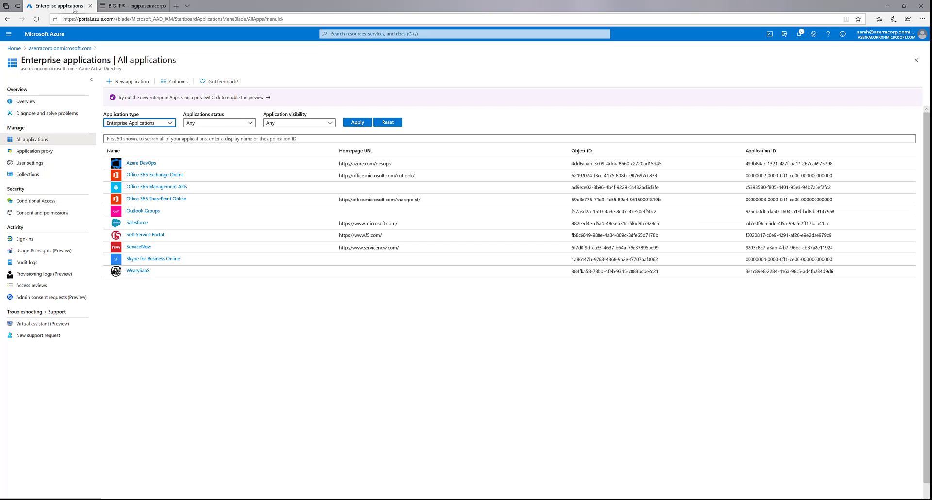
- Refresh the All applications list and open the new Corporate Site app
{"action": "left_click", "coordinate": [48, 151]}
{"action": "left_click", "coordinate": [47, 141]}
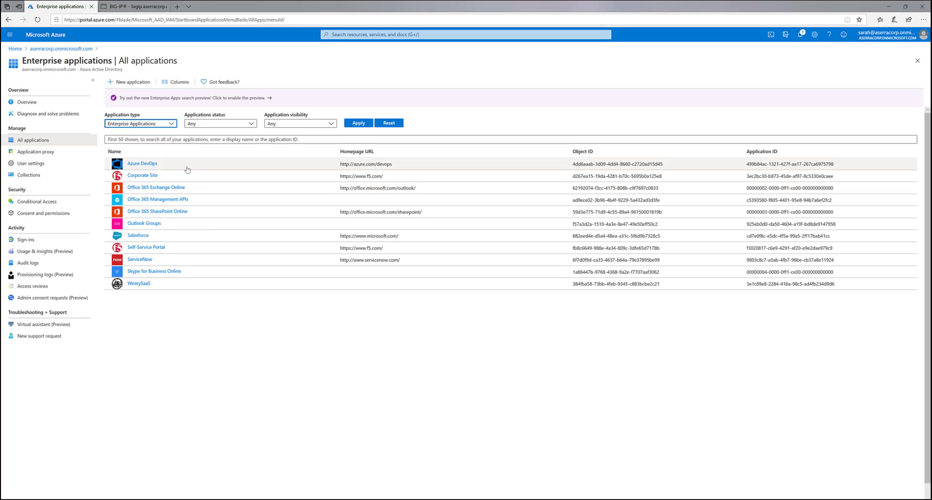
{"action": "left_click", "coordinate": [148, 176]}
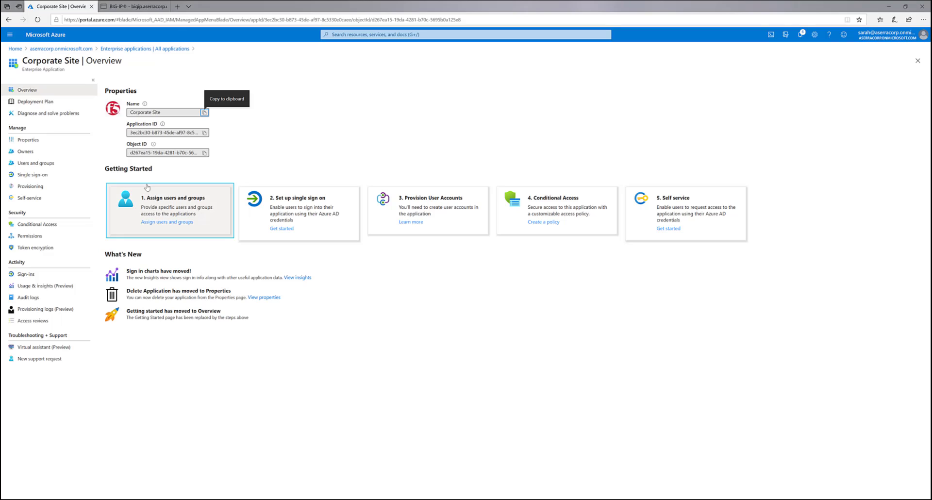
- Review Corporate Site's user assignments and SAML single sign-on, then open an InPrivate window
{"action": "left_click", "coordinate": [146, 189]}
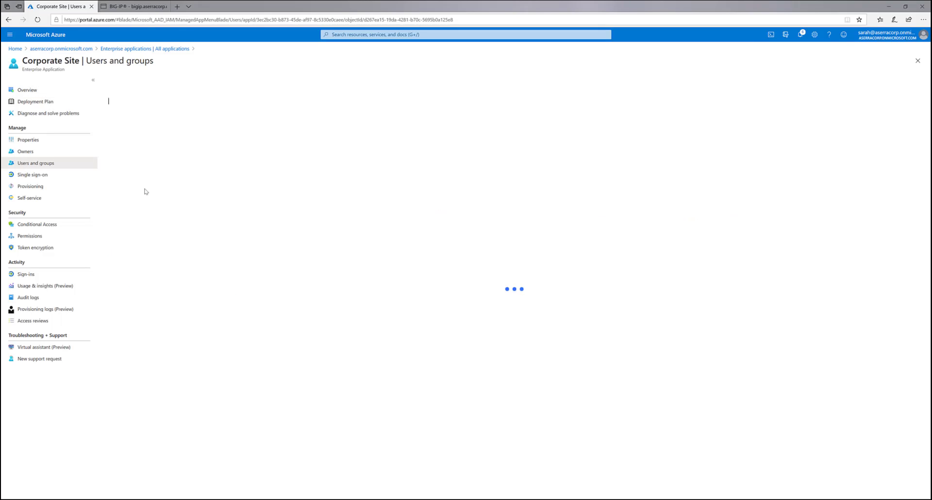
{"action": "left_click", "coordinate": [62, 175]}
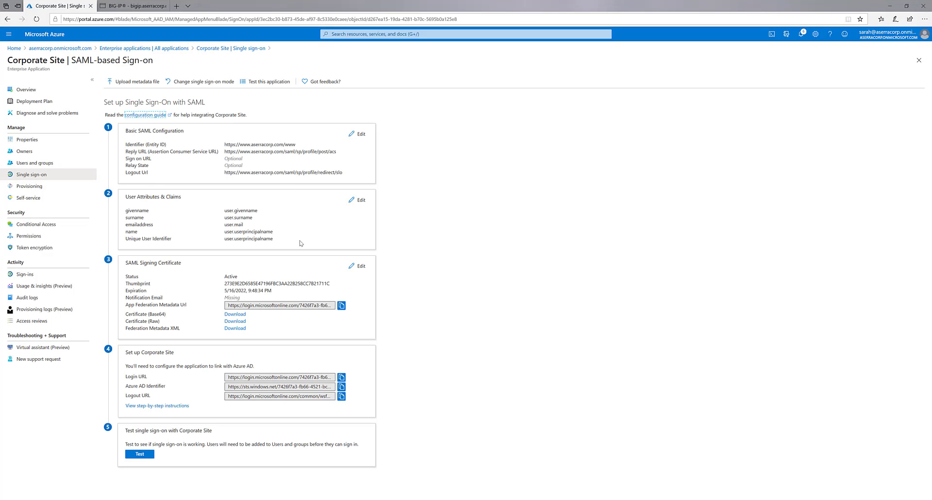
{"action": "left_click", "coordinate": [144, 48]}
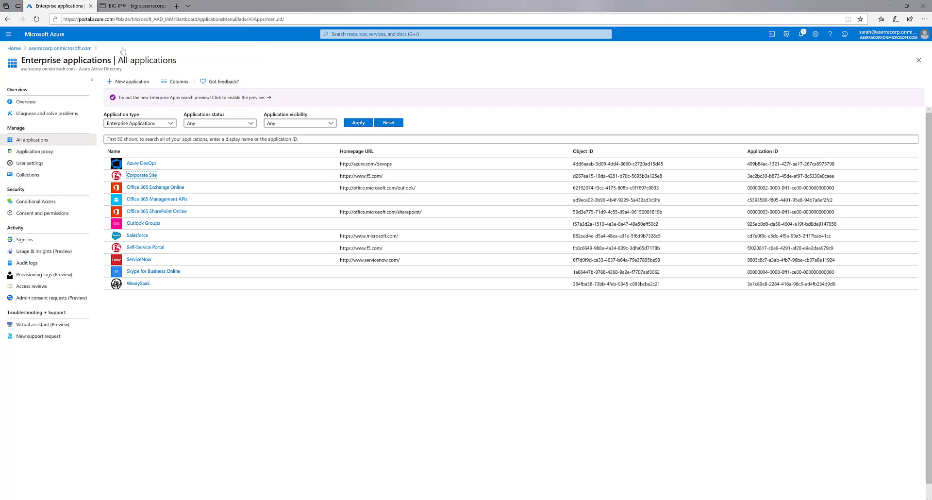
{"action": "key", "text": "ctrl+shift+p"}
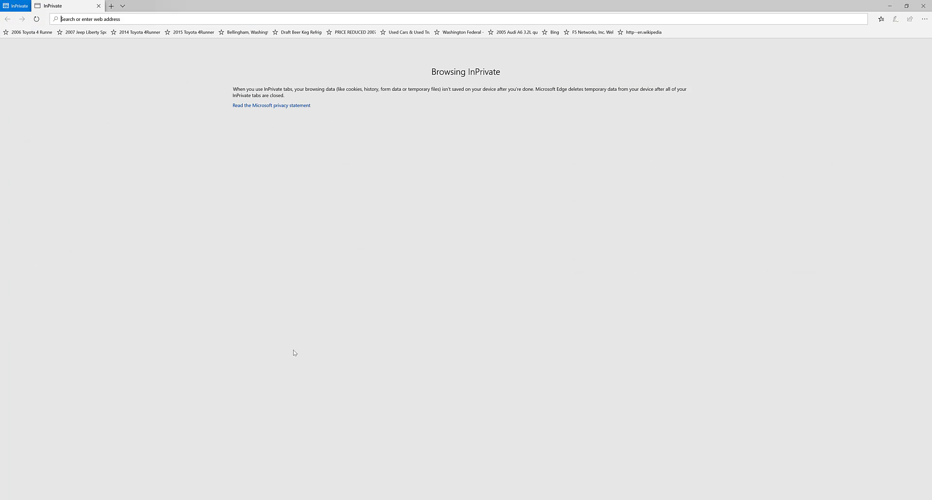
- Sign in at myapplications.microsoft.com with the test user's email address and password
{"action": "type", "text": "myapplications.microsoft.com"}
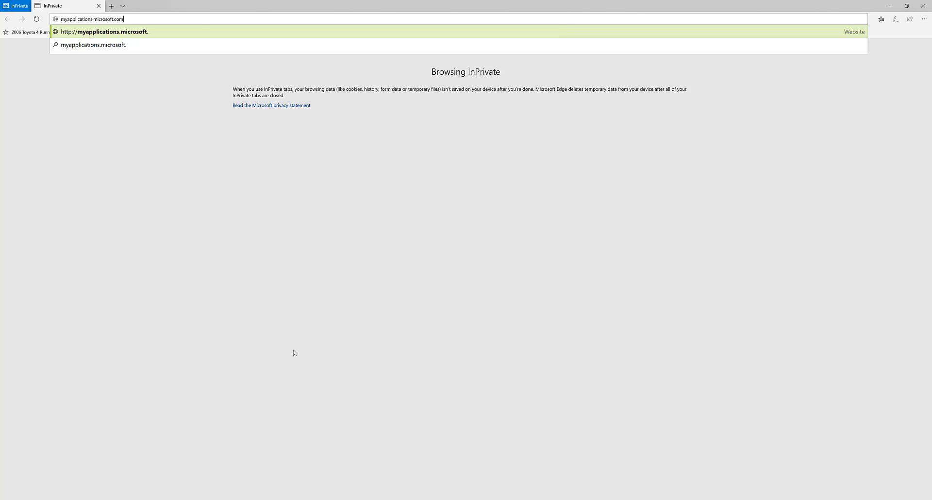
{"action": "key", "text": "Return"}
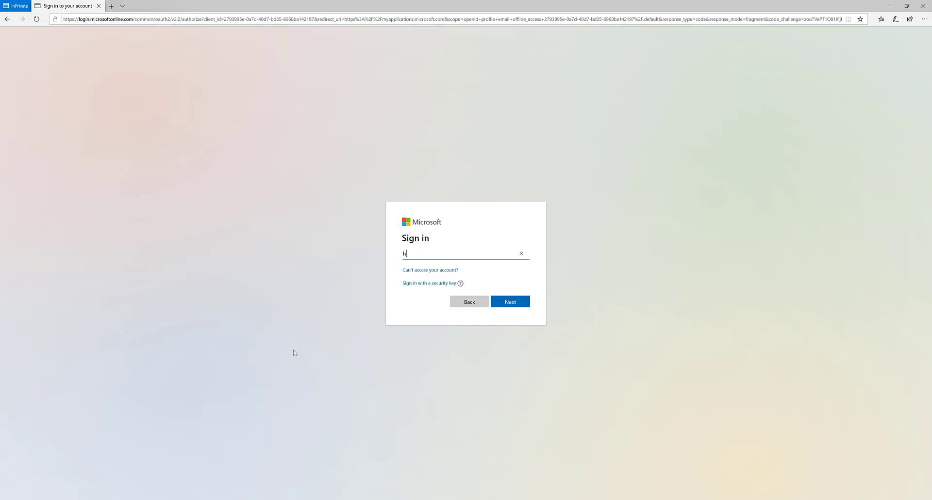
{"action": "key", "text": "Return"}
{"action": "type", "text": "••"}
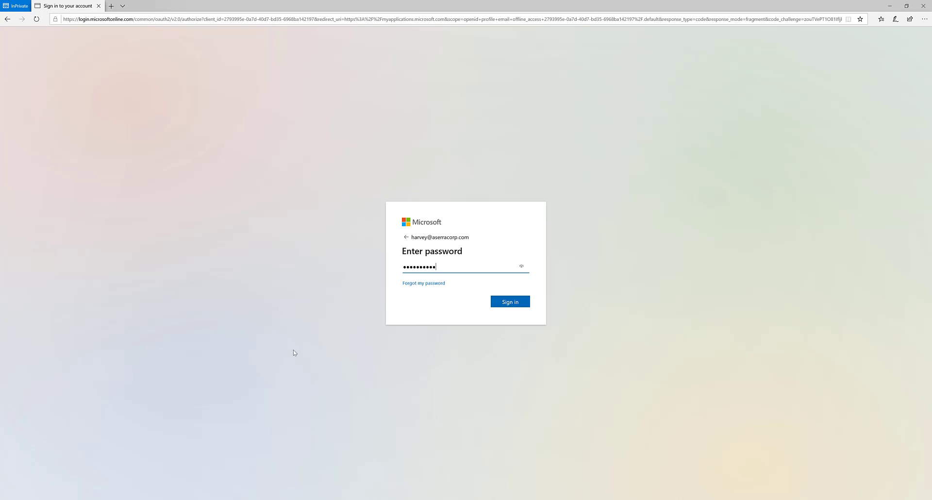
{"action": "key", "text": "Return"}
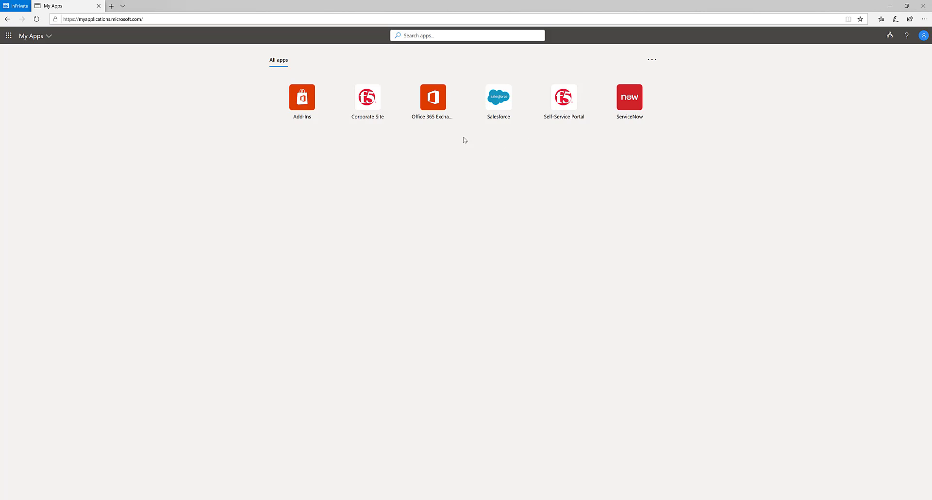
- Launch Corporate Site from My Apps, check the welcome page, log out and close the window
{"action": "left_click", "coordinate": [368, 99]}
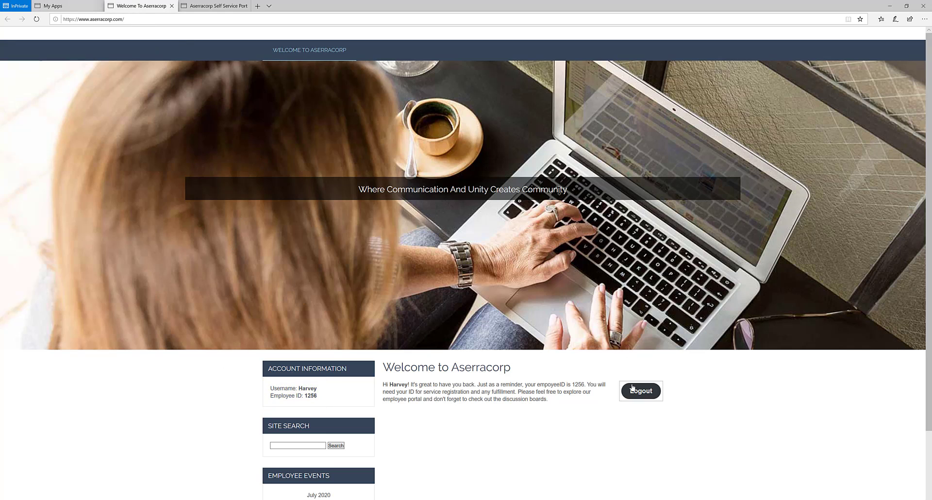
{"action": "left_click", "coordinate": [632, 389]}
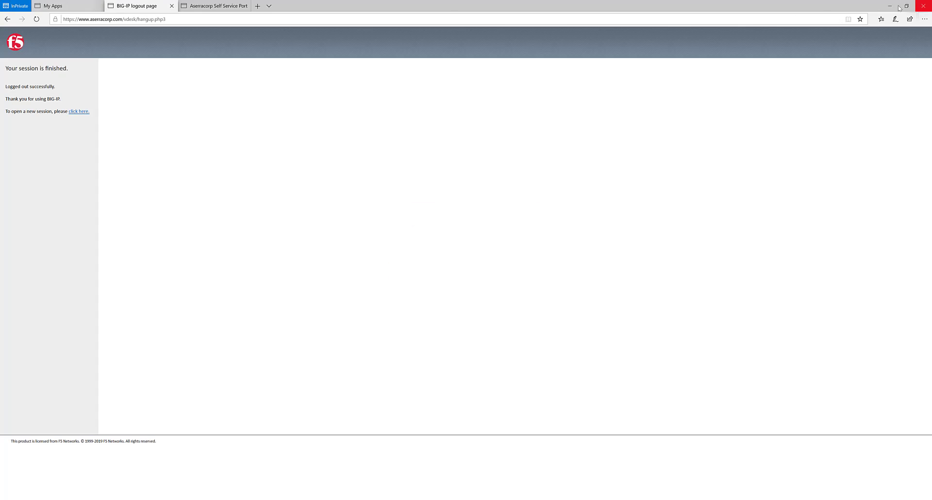
{"action": "left_click", "coordinate": [923, 6]}
- Close all InPrivate tabs, undeploy the www configuration, and return to Azure Enterprise applications
{"action": "left_click", "coordinate": [397, 276]}
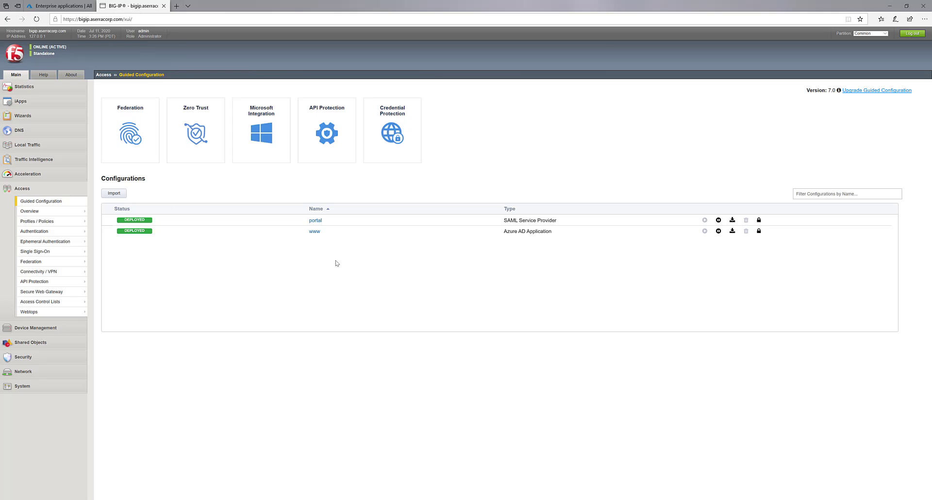
{"action": "left_click", "coordinate": [719, 231]}
{"action": "left_click", "coordinate": [520, 151]}
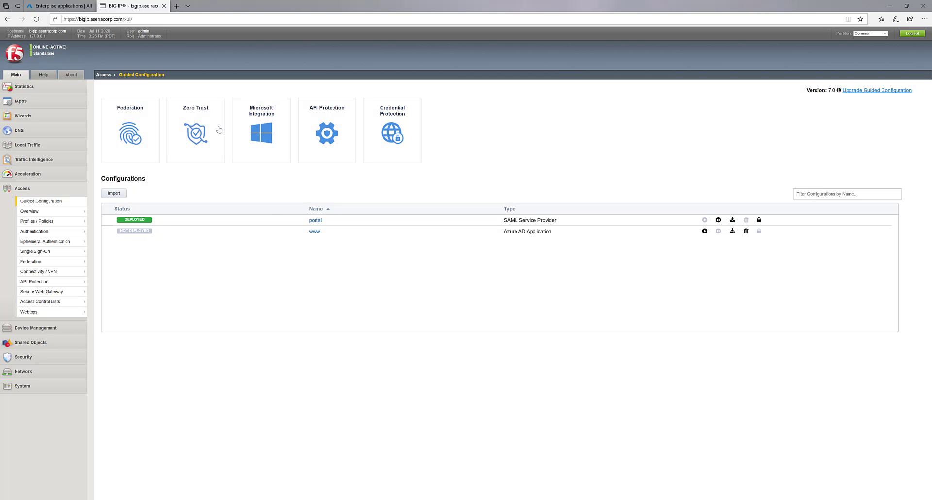
{"action": "left_click", "coordinate": [58, 6]}
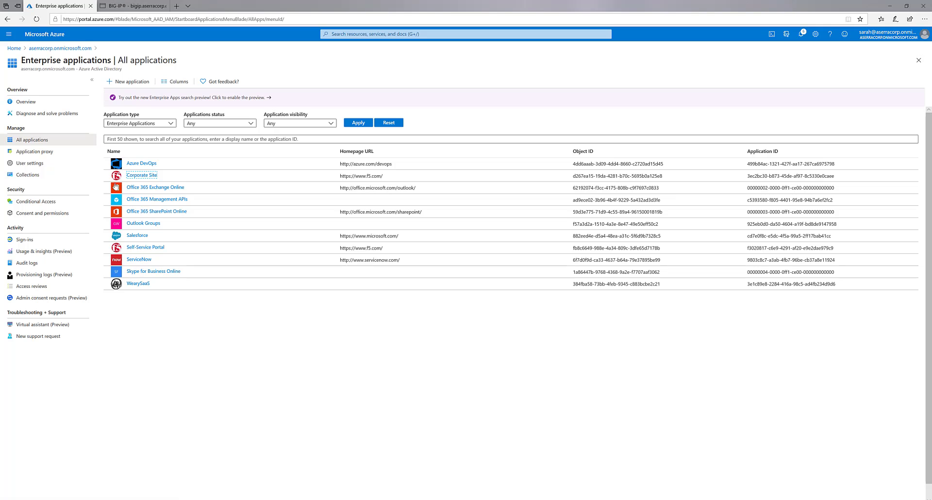
- Reload All applications to confirm Corporate Site is gone, then return to the BIG-IP tab
{"action": "left_click", "coordinate": [34, 152]}
{"action": "left_click", "coordinate": [31, 140]}
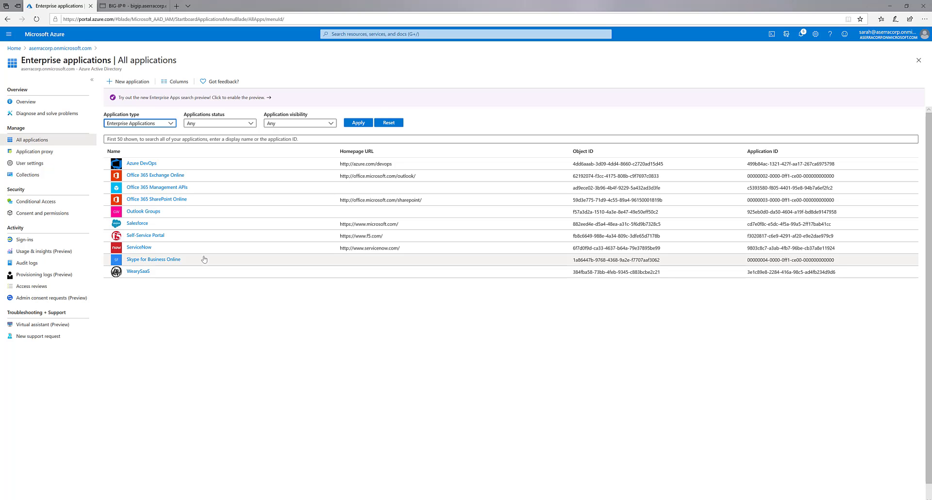
{"action": "key", "text": "ctrl+Tab"}
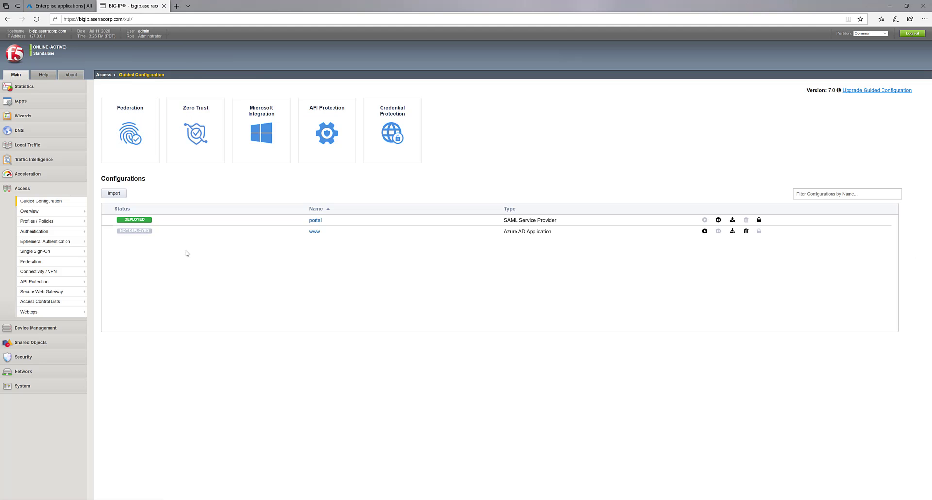